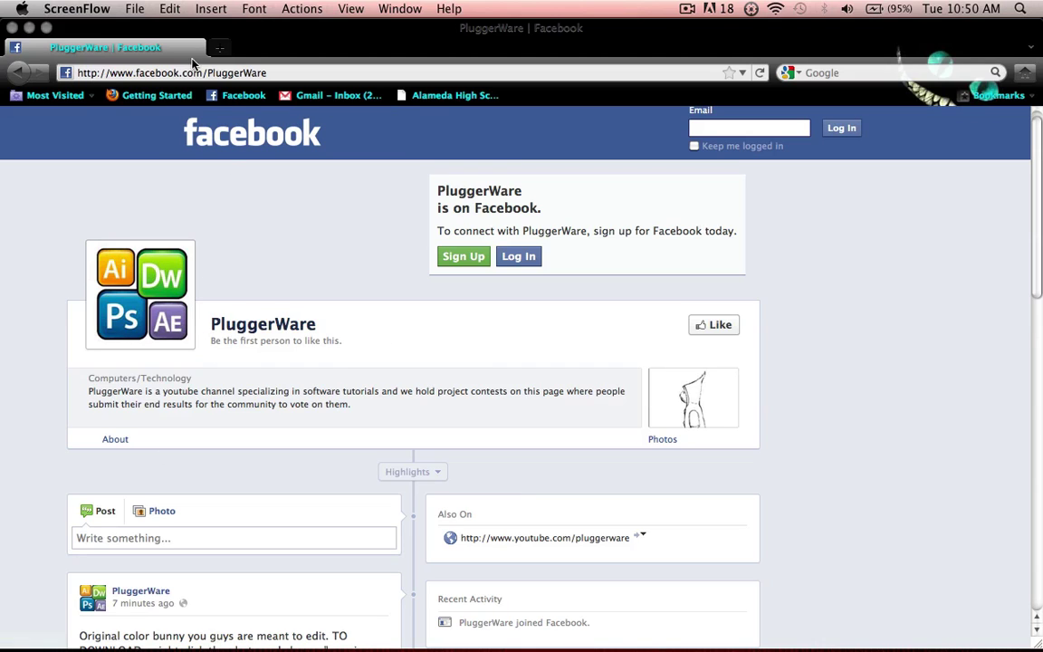
Check the PluggerWare page address and scroll through the original colour bunny post
left_click(158, 72)
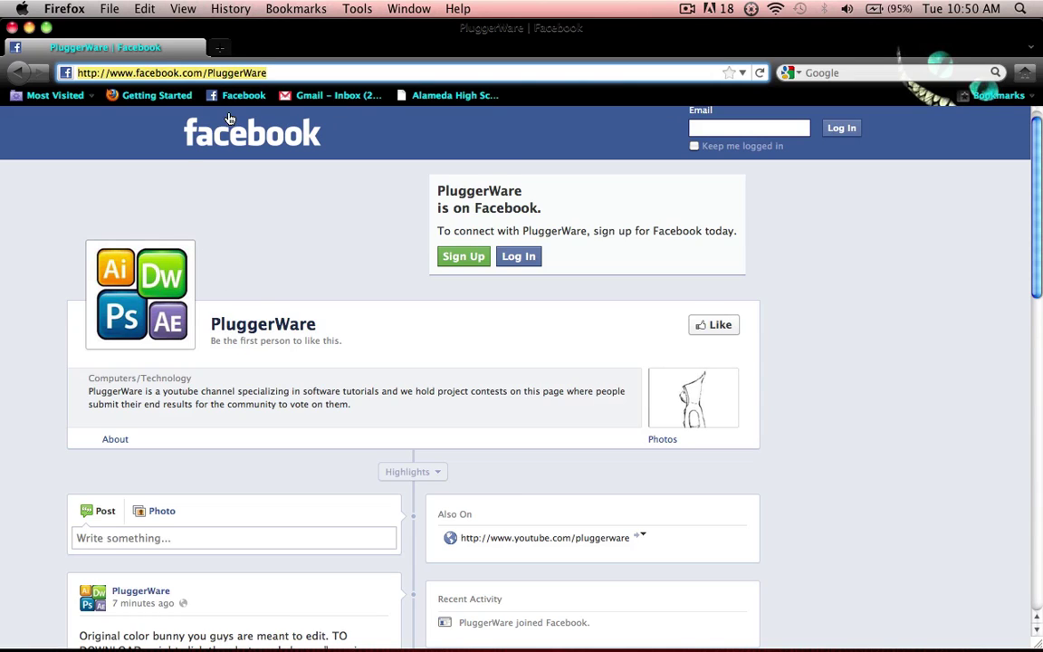
left_click(131, 190)
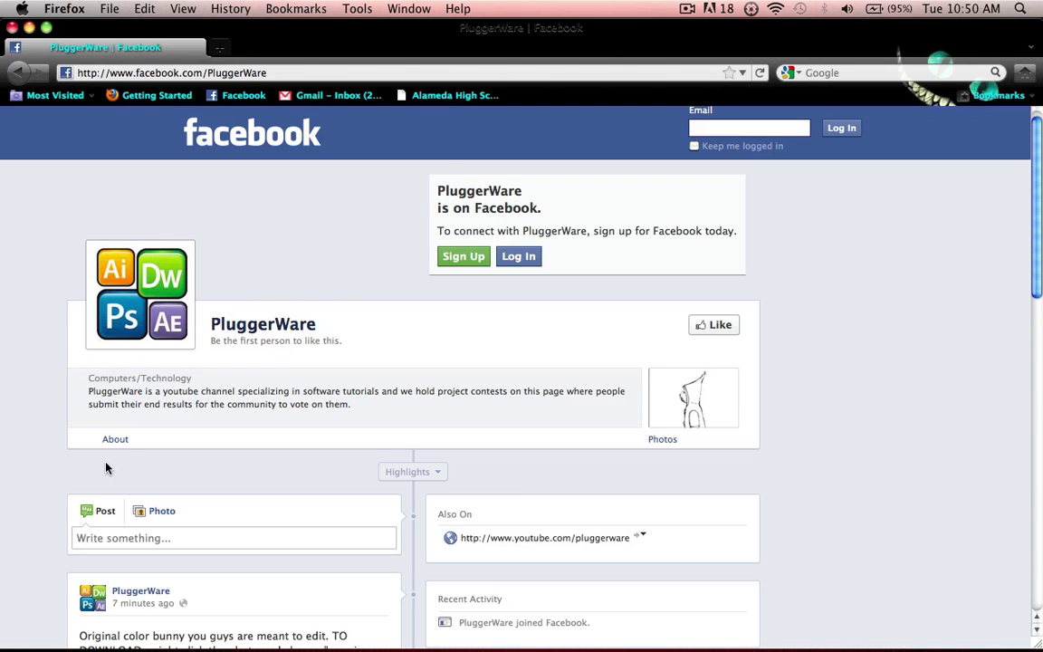
scroll(1, 444, "down", 1)
scroll(39, 419, "down", 5)
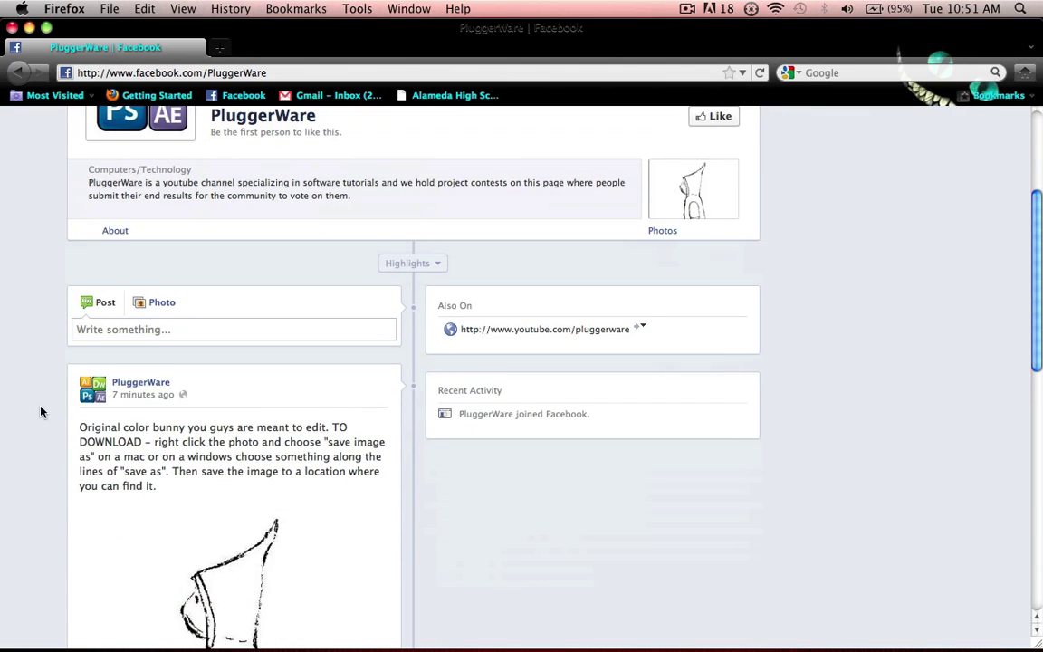
scroll(181, 308, "up", 4)
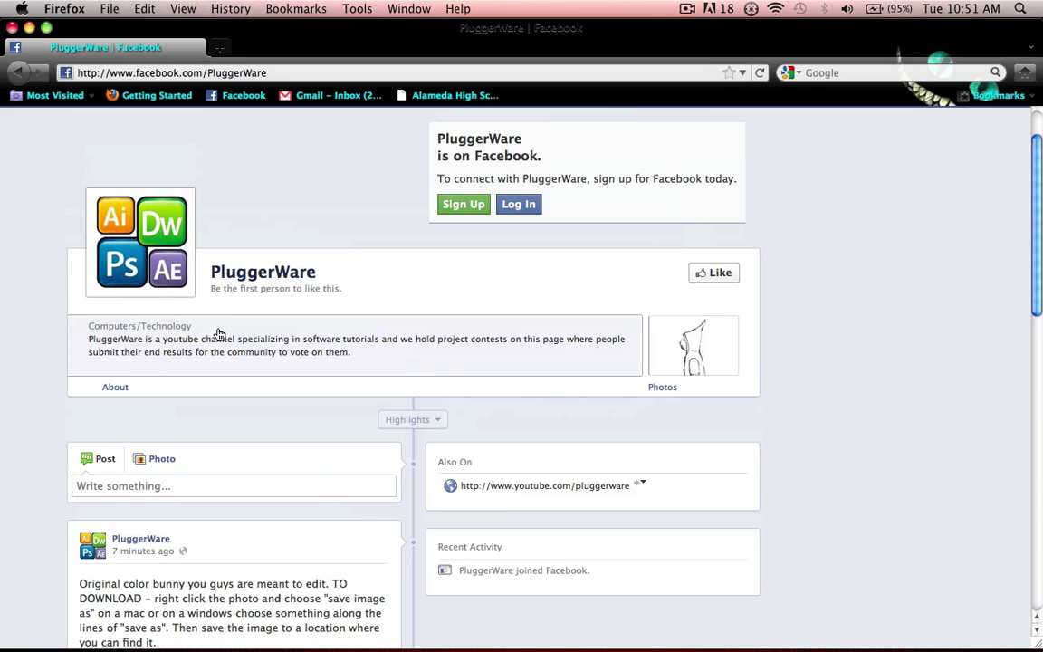
Open the Color Bunny Project album's bunny drawing in the viewer and highlight its download instructions
left_click(663, 393)
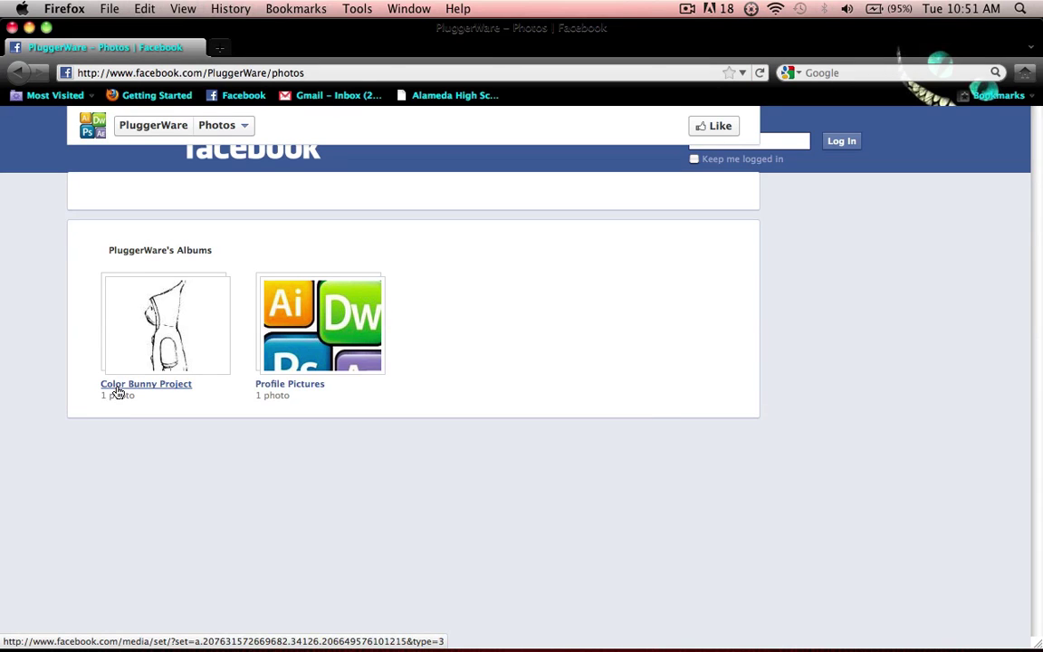
left_click(157, 331)
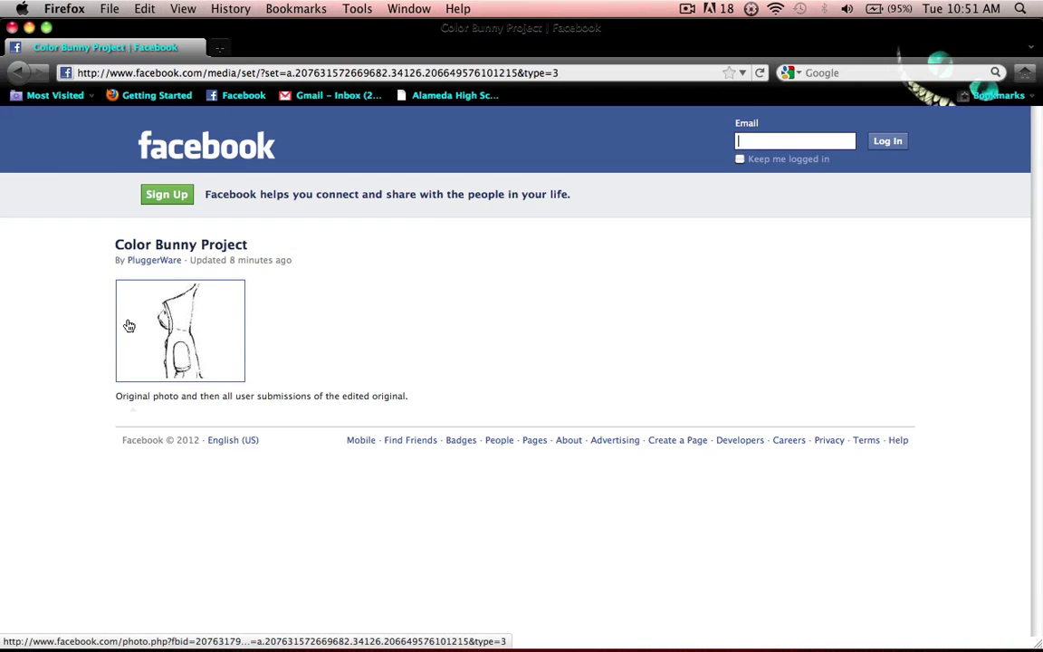
left_click(183, 322)
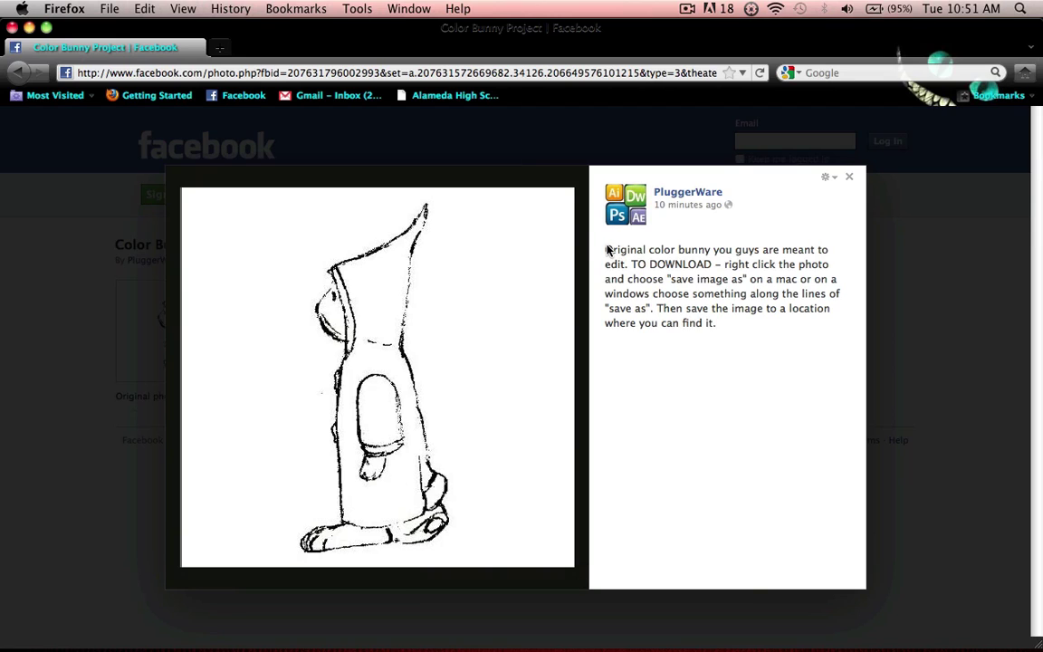
left_click_drag(607, 250, 689, 277)
left_click(663, 267)
Save the bunny photo to the Desktop as 'Color bunny 2', then minimize Firefox
right_click(387, 314)
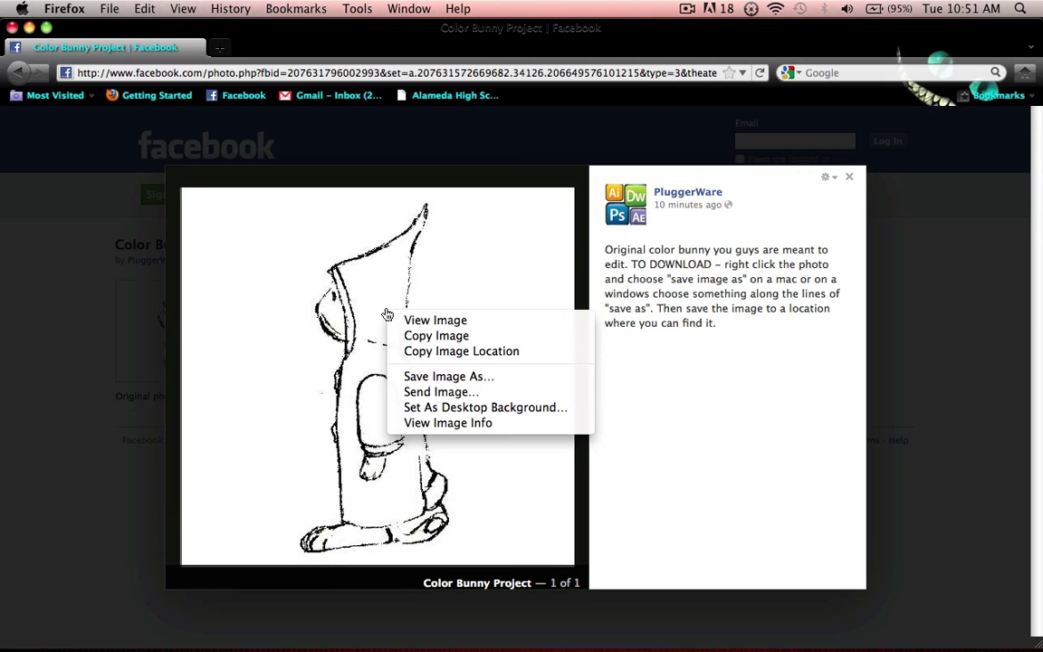
left_click(465, 377)
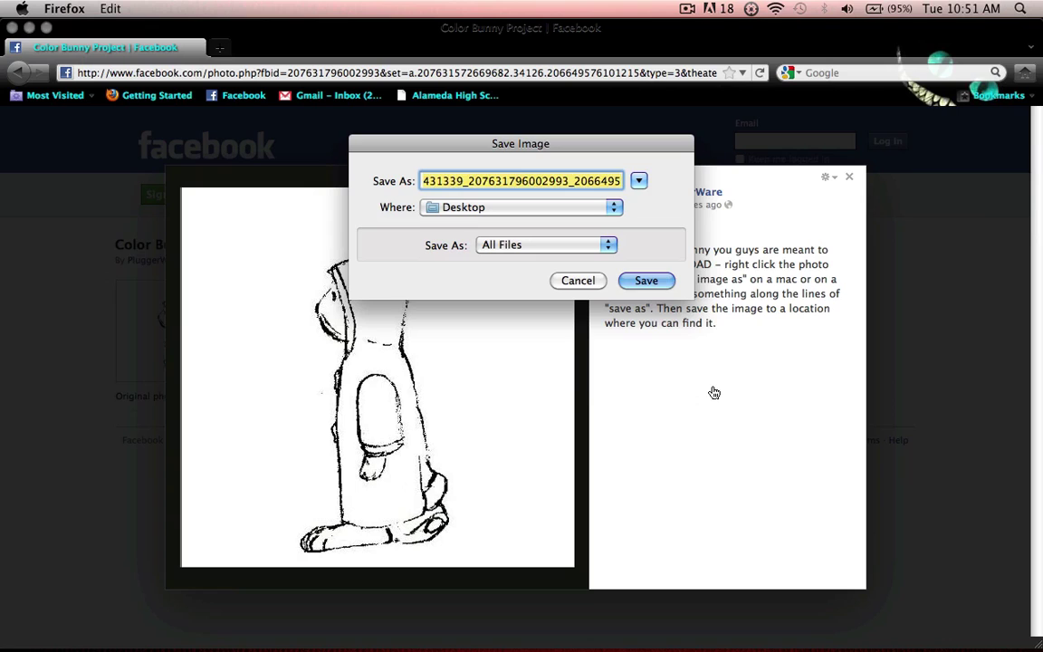
type("Color bunn")
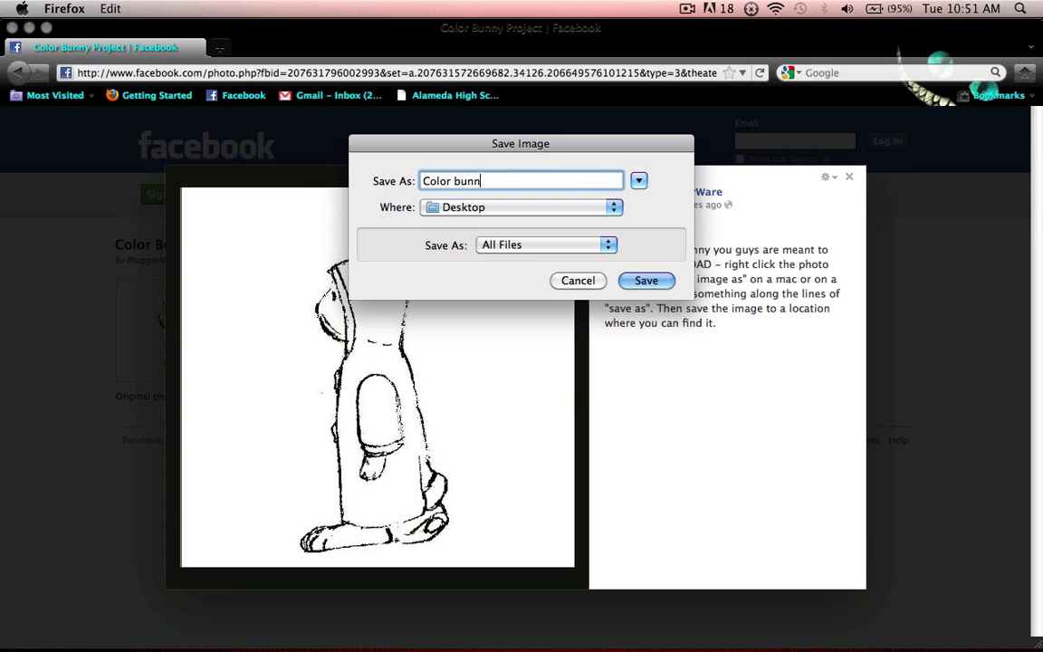
type("y 2")
left_click(634, 280)
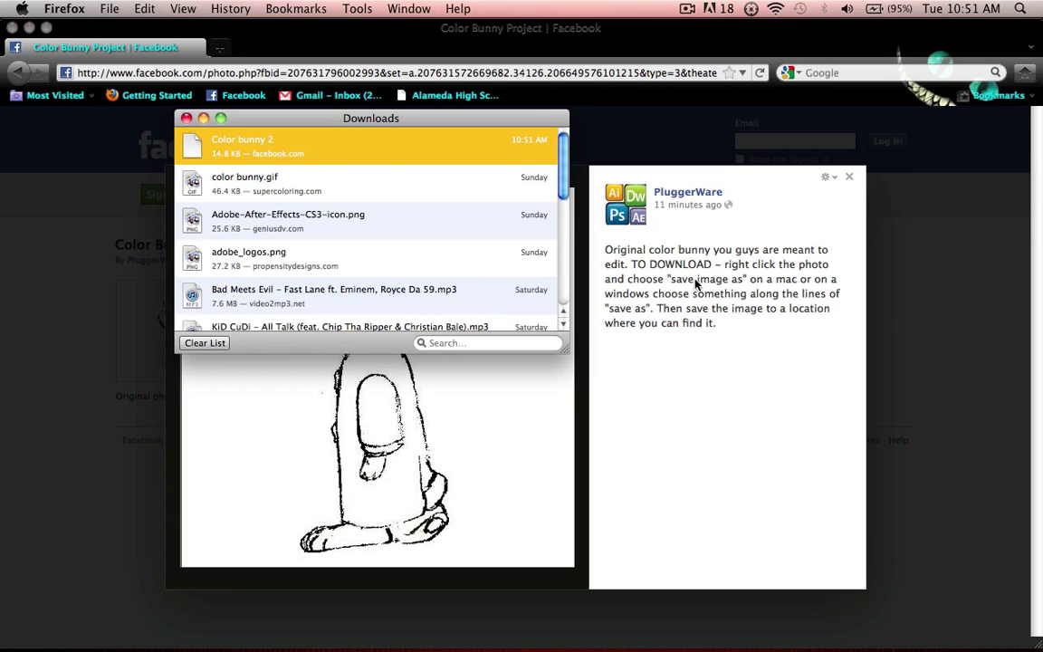
left_click(186, 118)
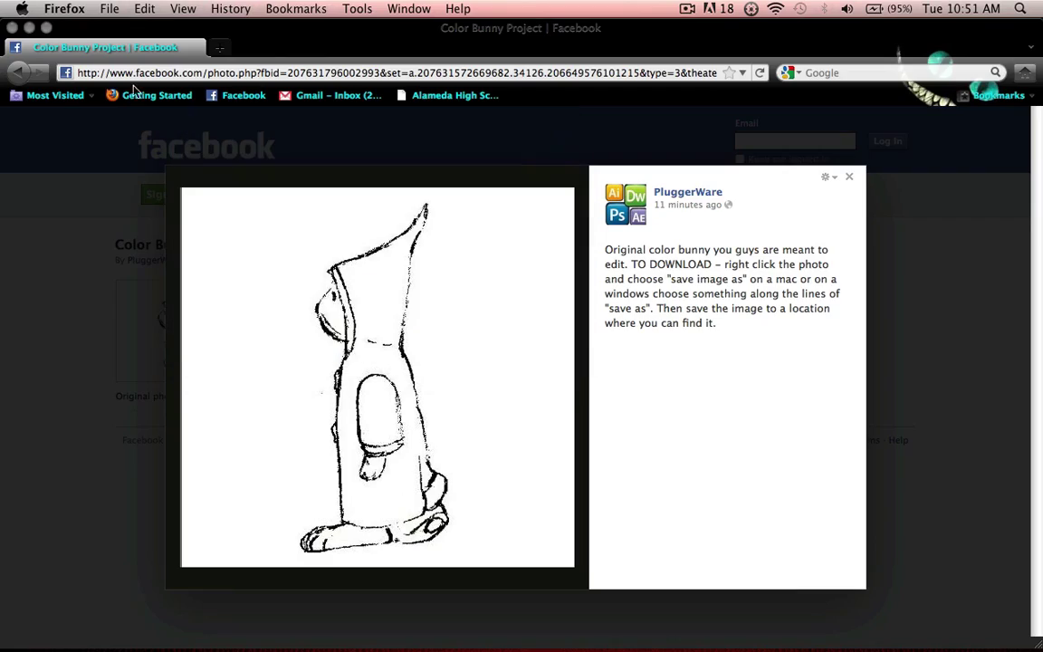
left_click(28, 28)
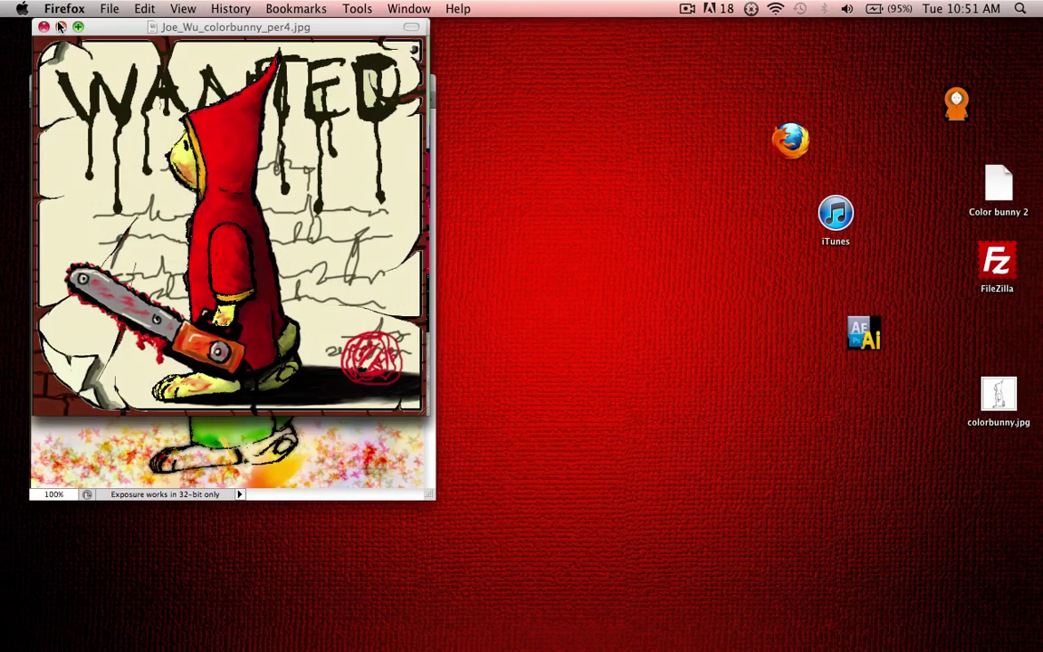
Minimize the three colour bunny example windows and the Photoshop document to reveal the desktop
left_click(60, 28)
left_click(64, 29)
left_click(64, 28)
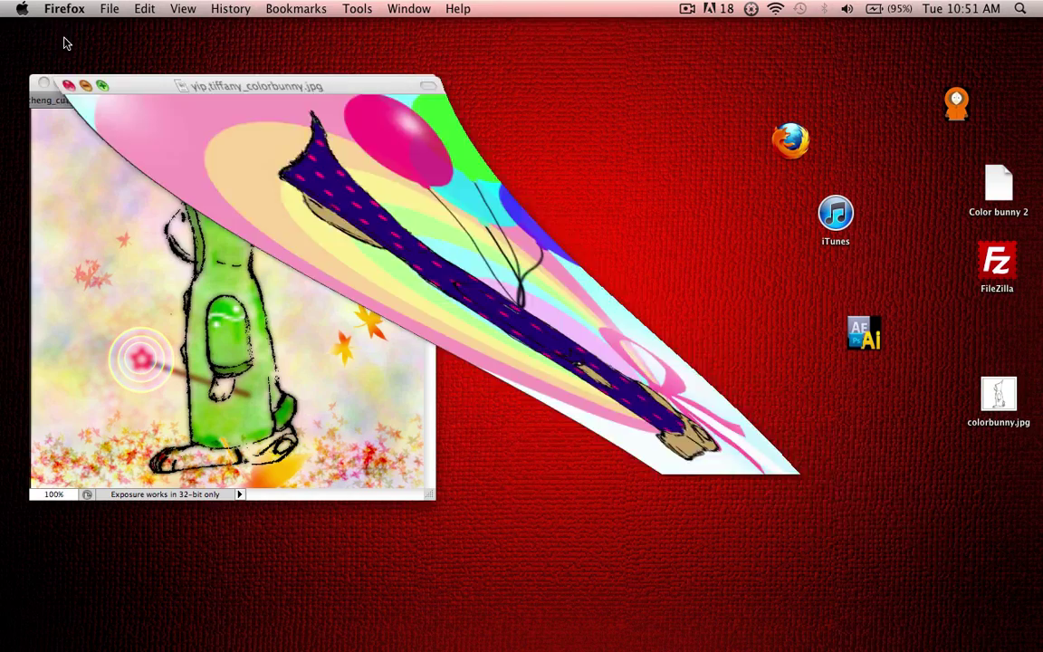
left_click(51, 77)
left_click(253, 171)
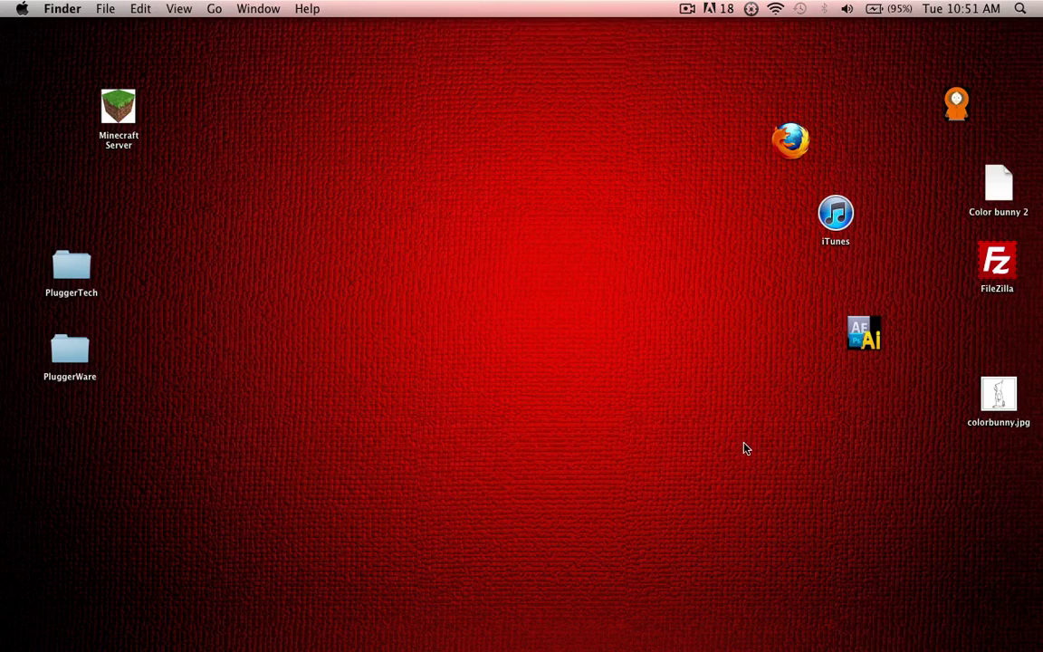
Preview Color bunny 2, then move it to the Trash with Cmd+Delete
double_click(997, 181)
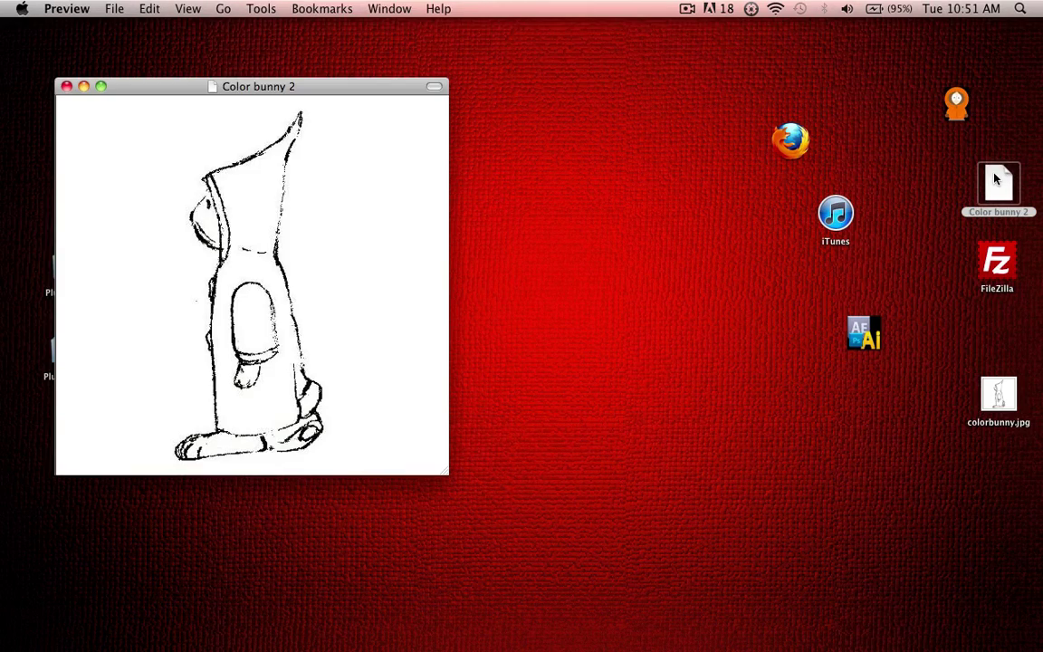
left_click(66, 86)
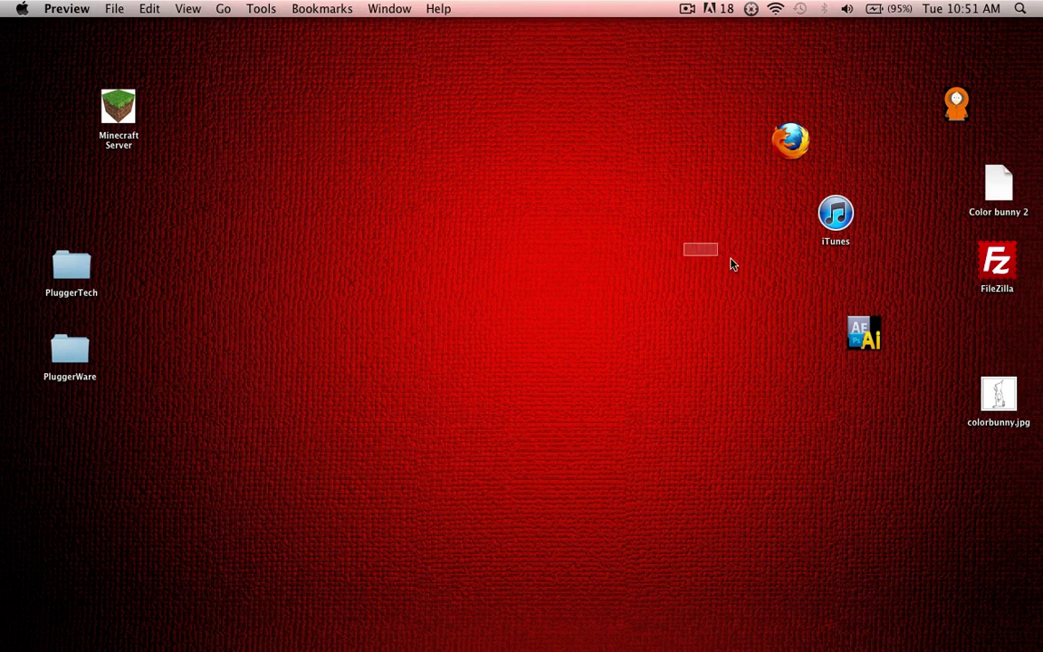
mouse_move(1003, 634)
key("super+BackSpace")
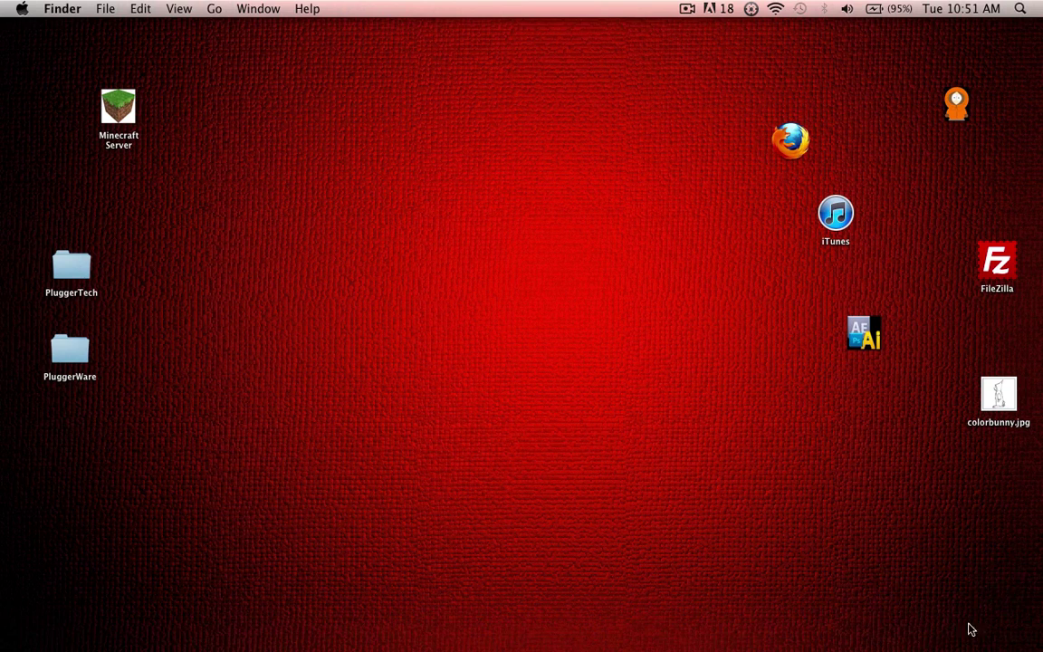
mouse_move(915, 645)
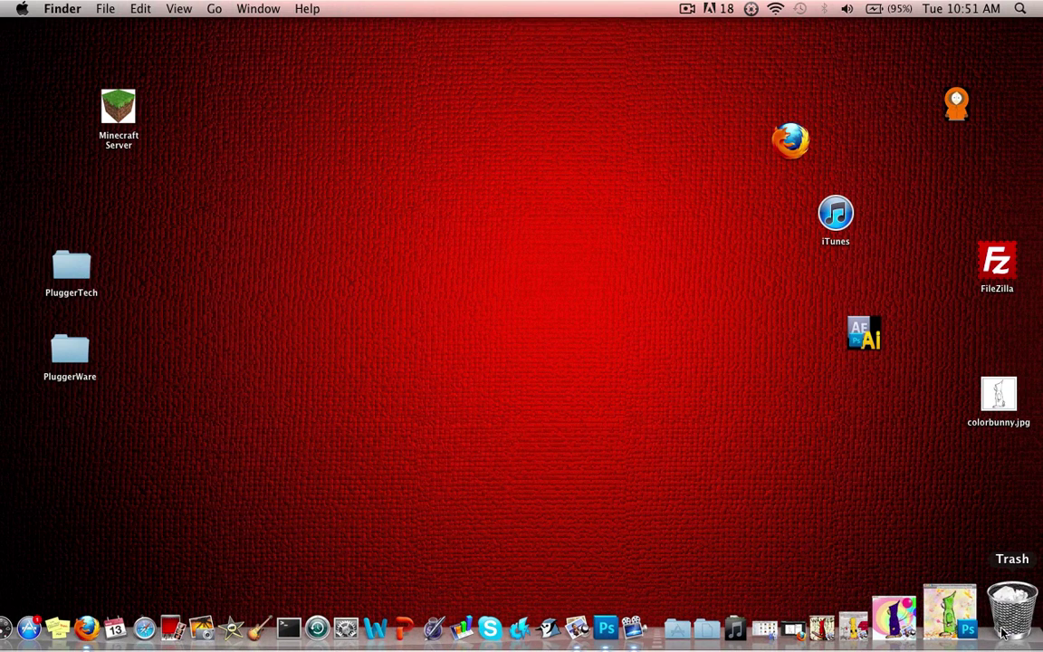
Drag Color bunny 2 from the Trash back onto the desktop and select it
left_click(1002, 634)
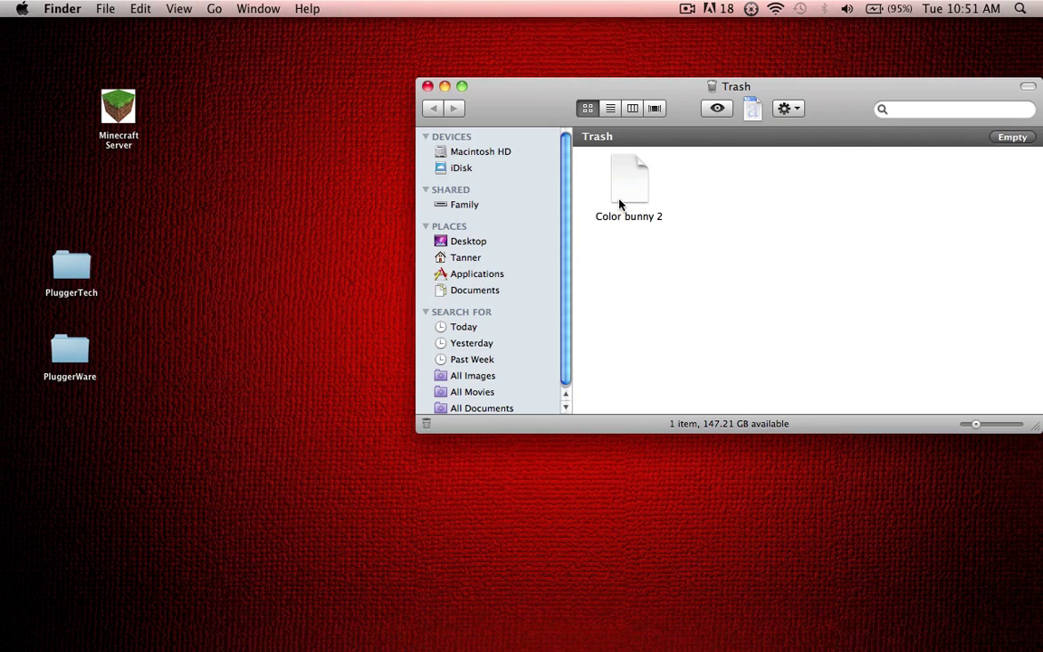
left_click_drag(619, 195, 369, 192)
left_click(428, 87)
left_click(372, 186)
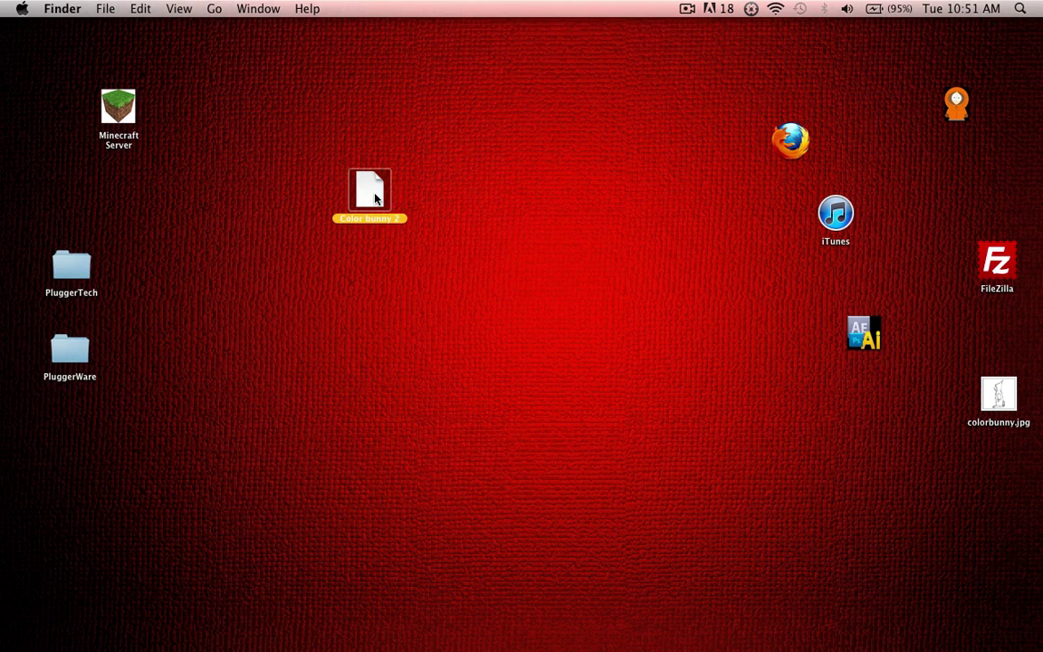
Try opening Color bunny 2 in Adobe Photoshop CS5, dismiss the unrecognized file error, and reselect it
right_click(374, 189)
mouse_move(444, 226)
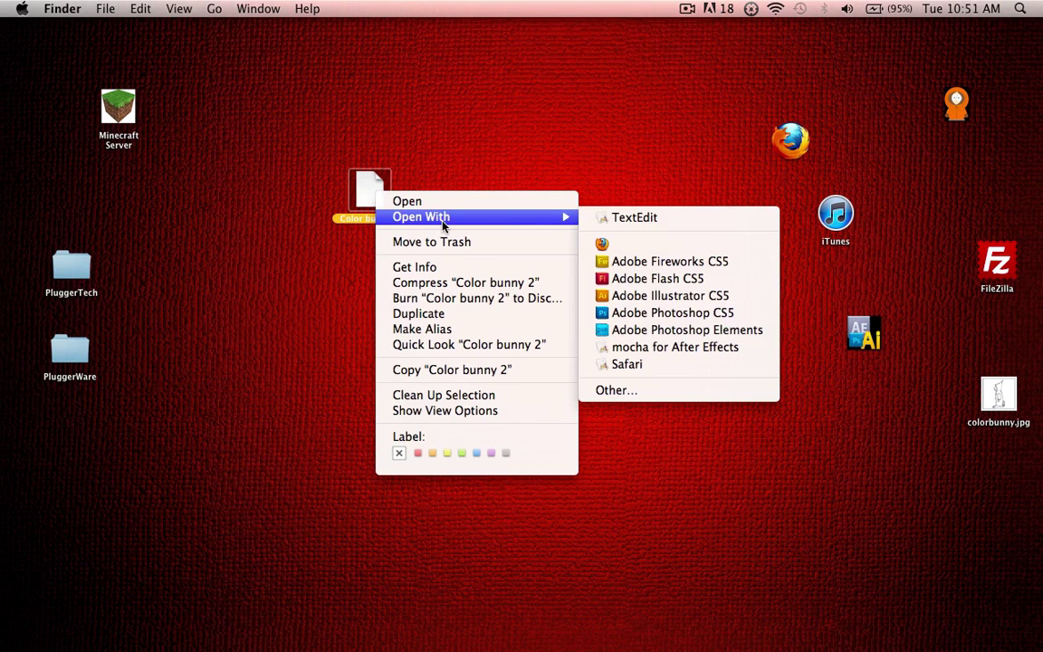
left_click(688, 312)
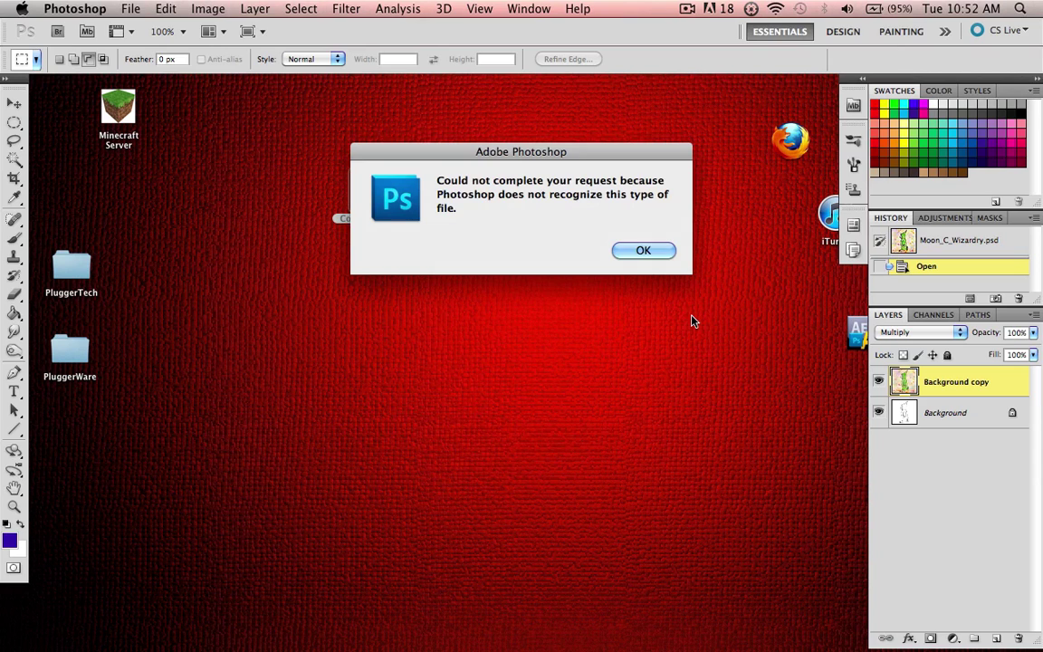
left_click(642, 252)
left_click_drag(401, 312, 426, 342)
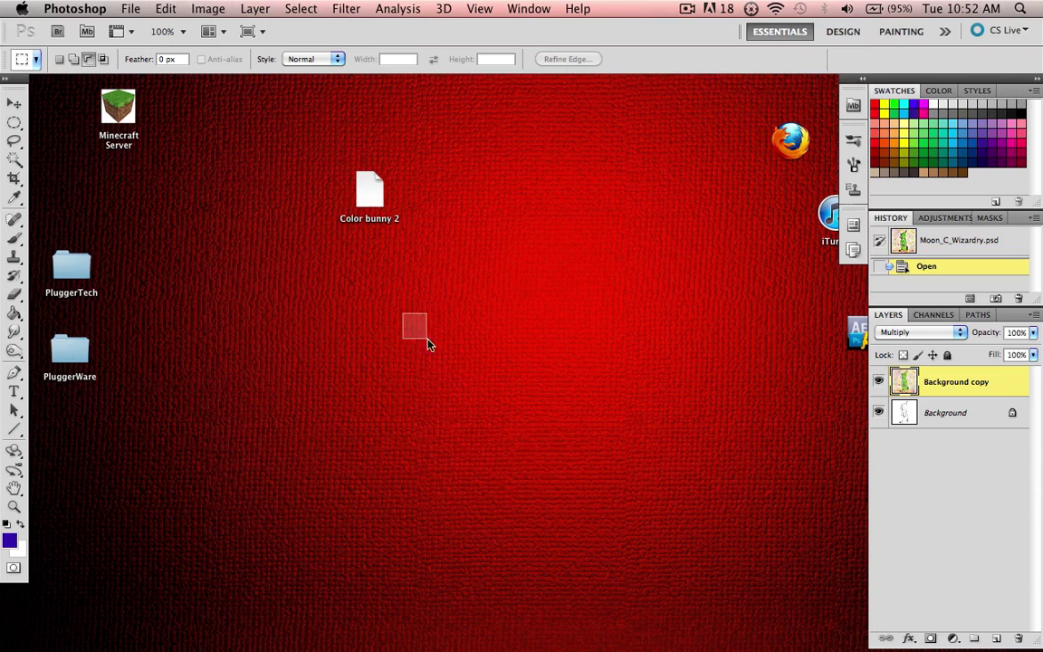
left_click(368, 191)
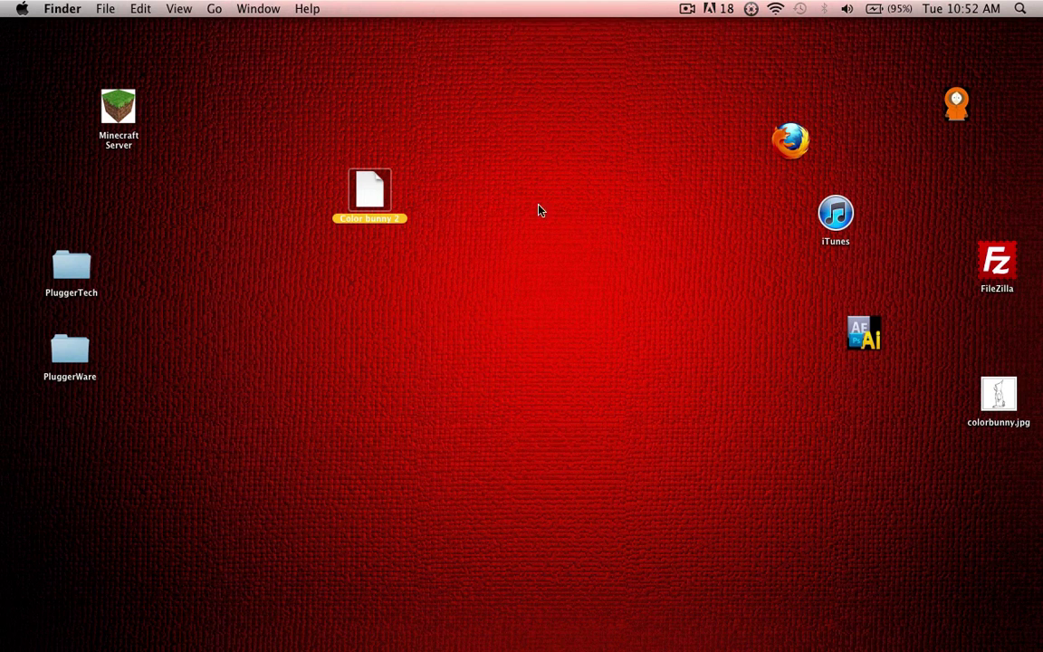
Open Color bunny 2 in Preview and move the sketch window further left
double_click(367, 188)
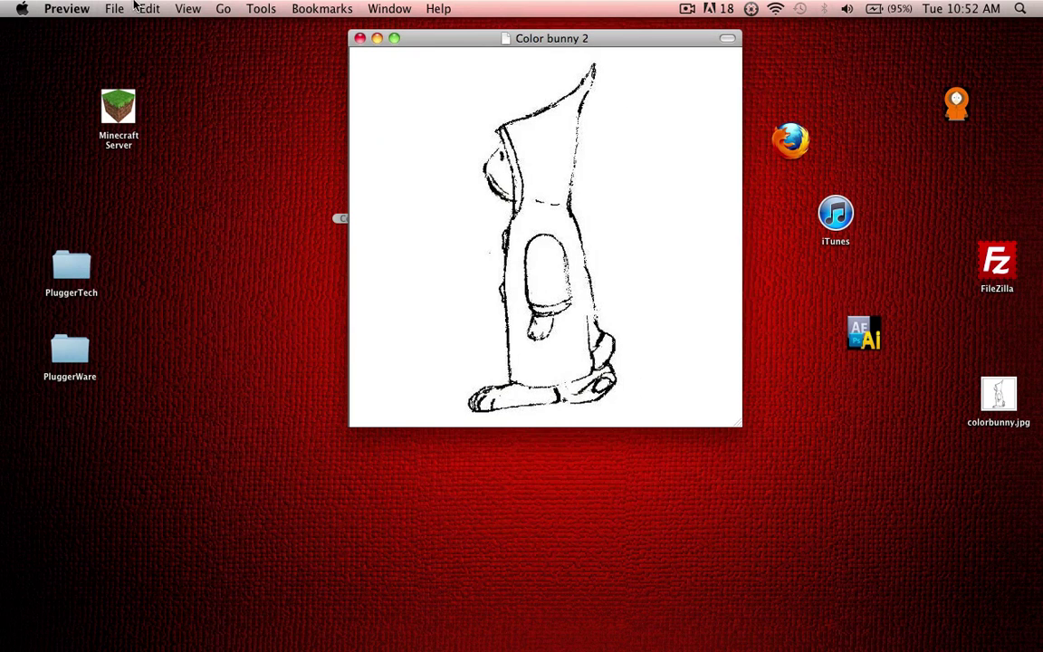
left_click(114, 9)
mouse_move(51, 8)
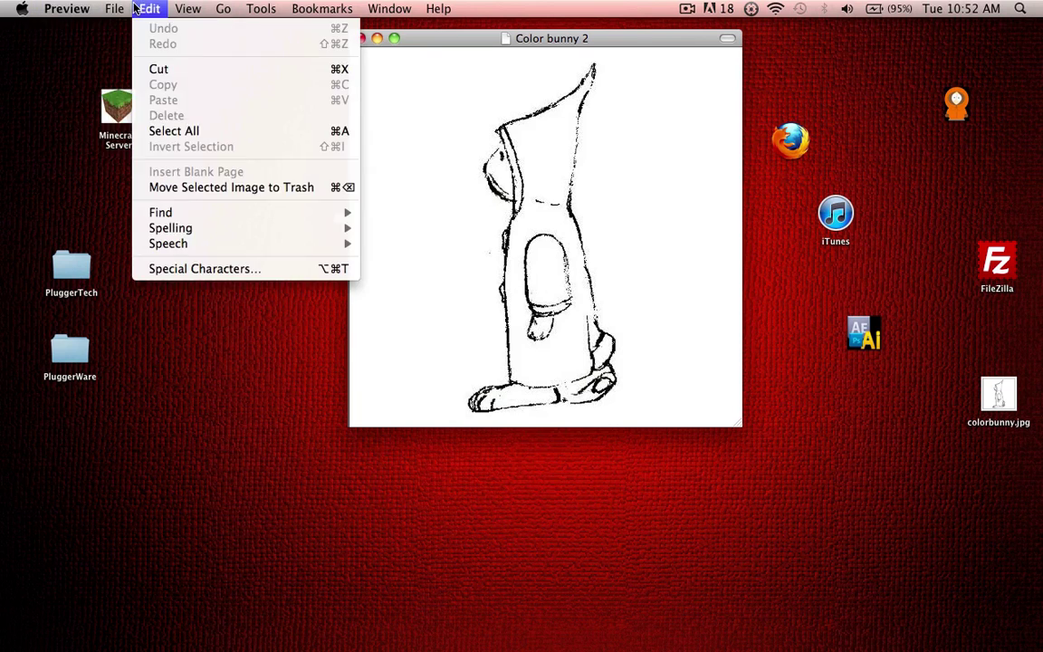
left_click(154, 44)
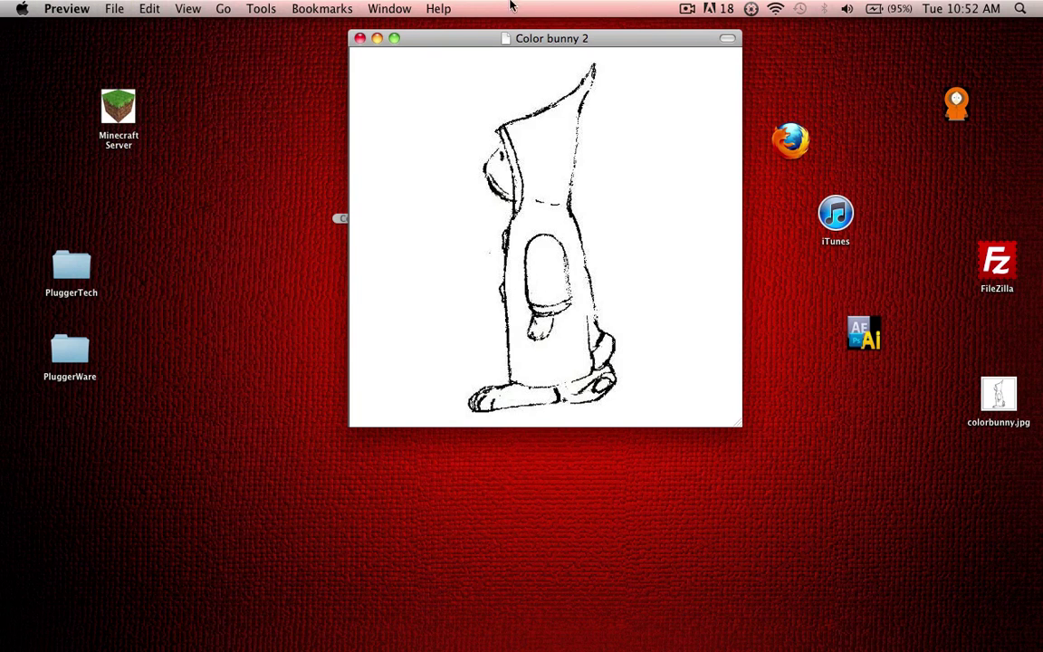
left_click_drag(547, 39, 424, 59)
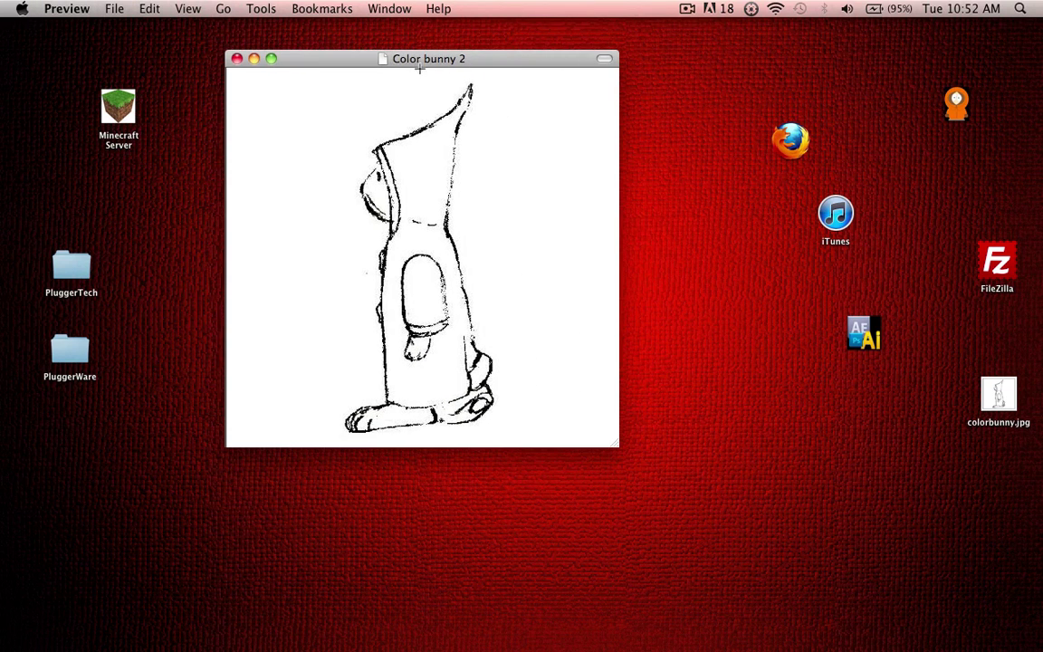
Save a copy as 'Color bunny FINISHED' with JPEG quality set to Best
left_click(107, 9)
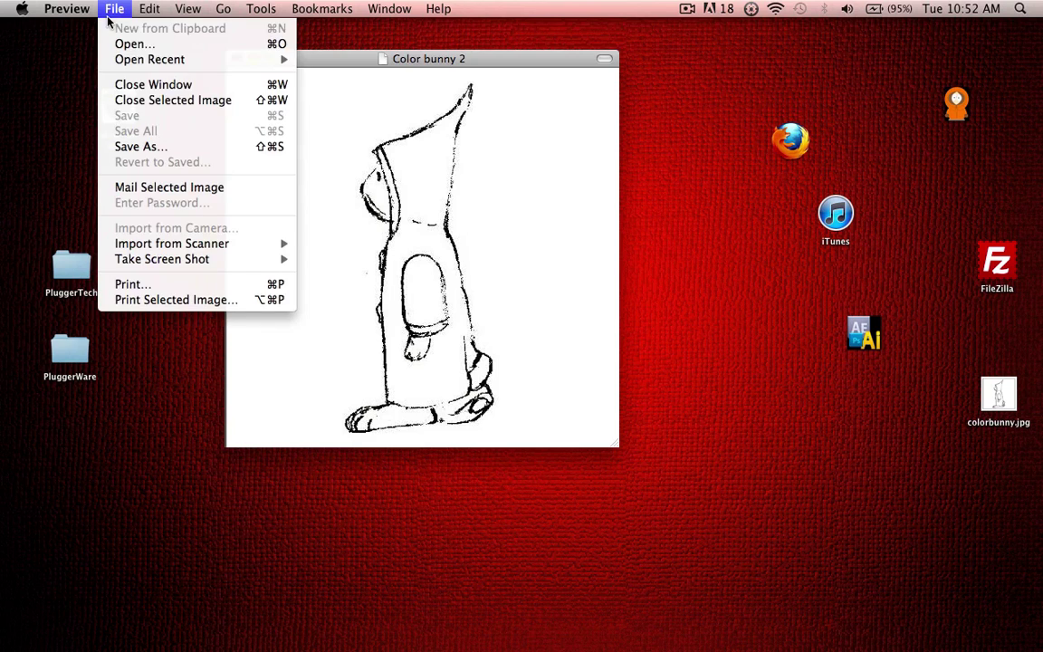
left_click(136, 145)
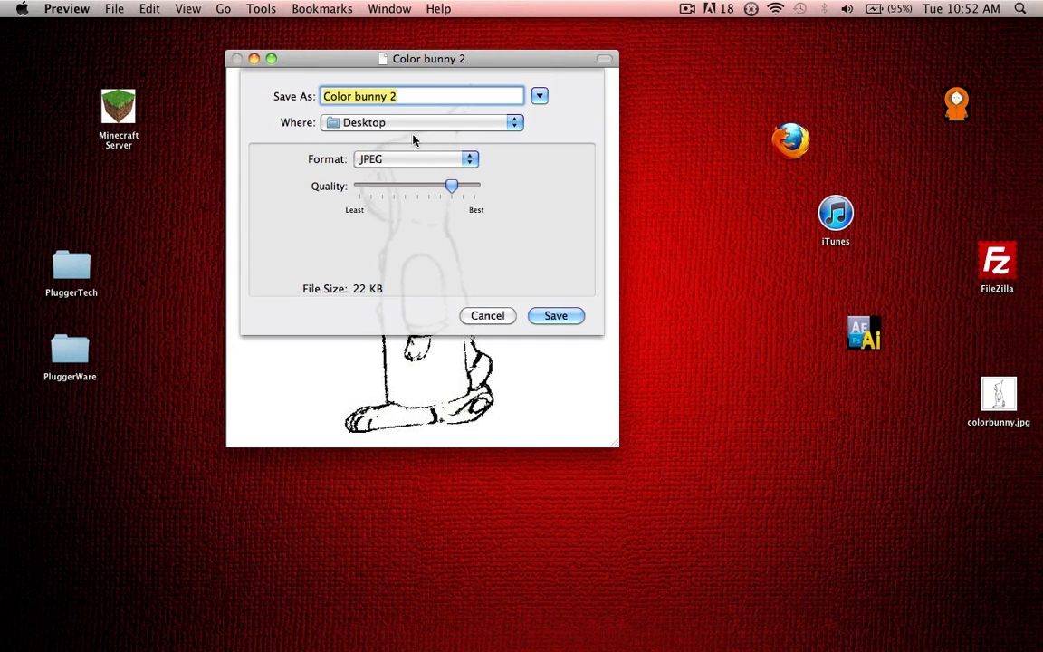
left_click_drag(447, 189, 522, 191)
left_click(409, 96)
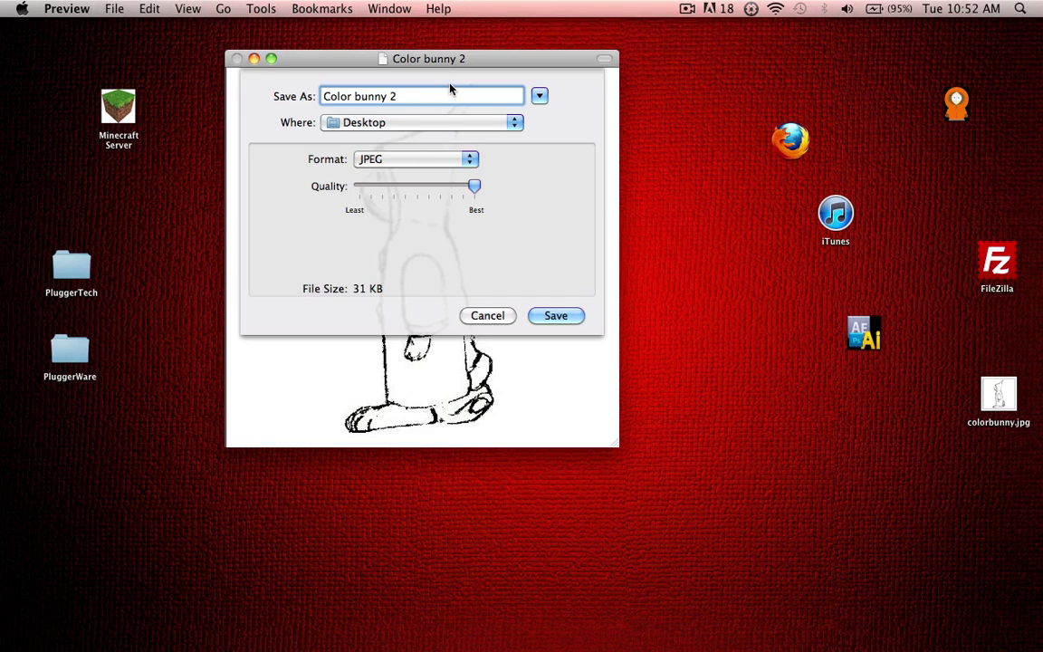
key("BackSpace")
type("FlNISHED")
left_click(572, 322)
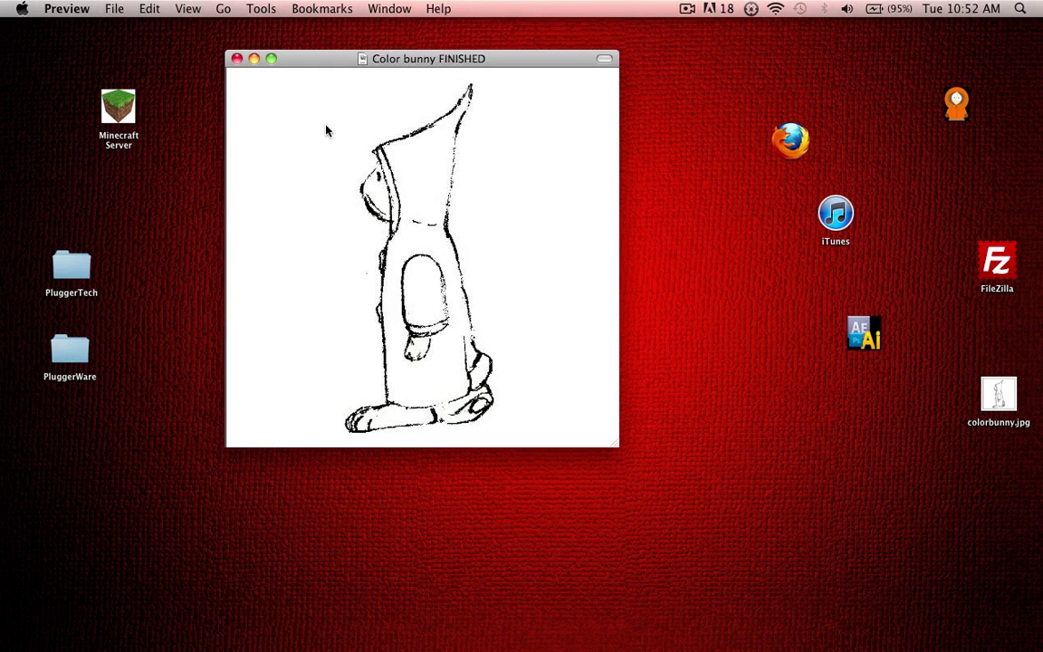
Place Color bunny FINISHED beside Color bunny 2 and open it in Adobe Photoshop CS5
left_click(238, 59)
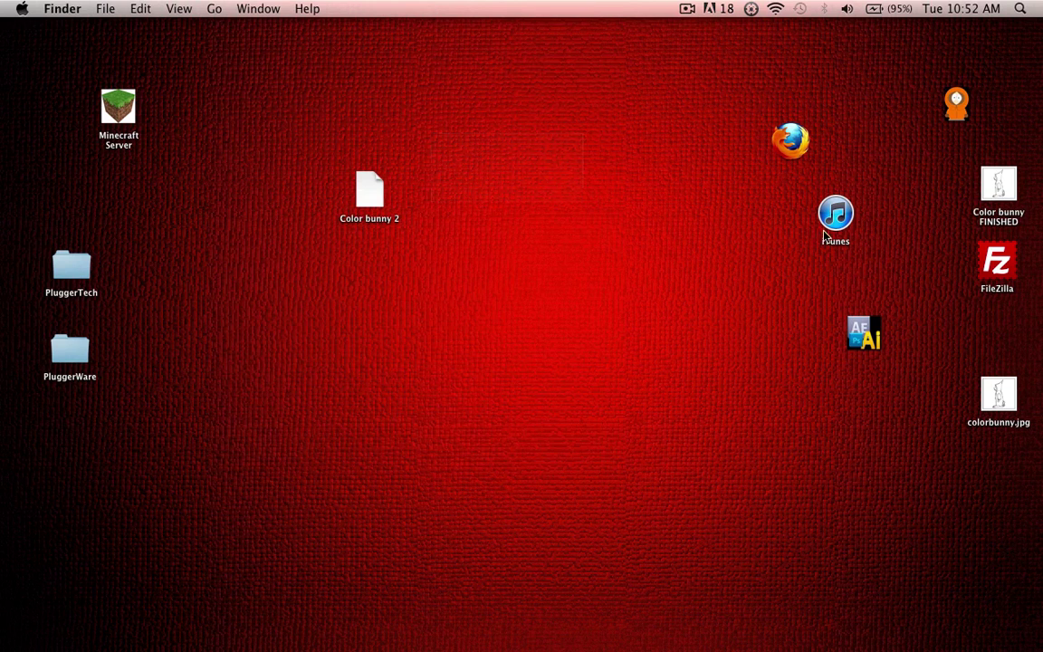
left_click_drag(989, 198, 486, 193)
left_click(308, 174)
left_click(473, 182)
right_click(479, 173)
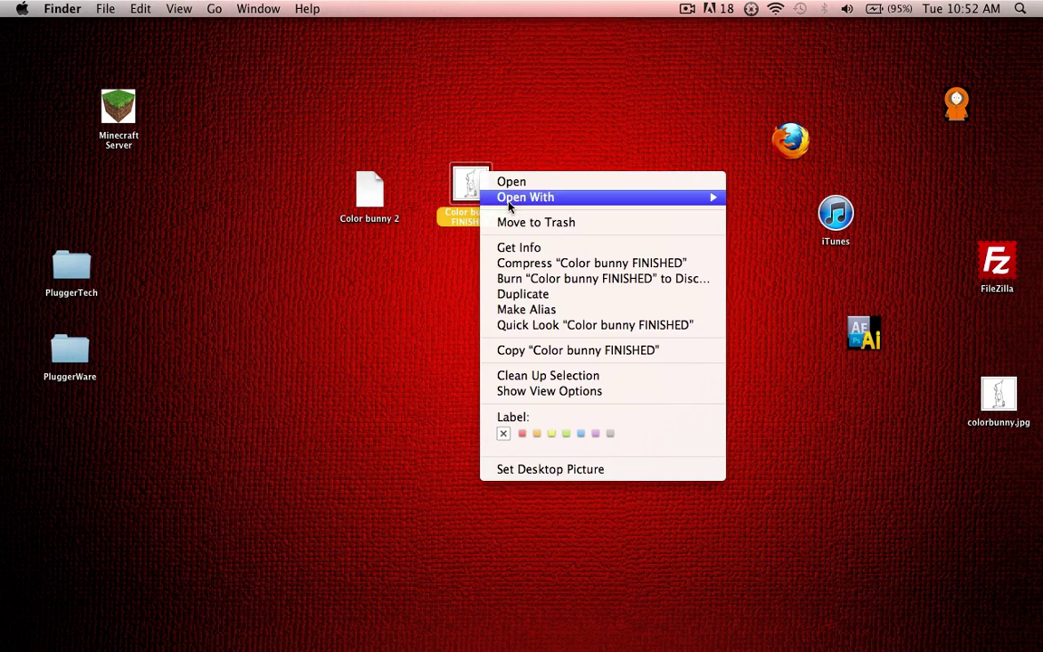
mouse_move(530, 207)
left_click(812, 312)
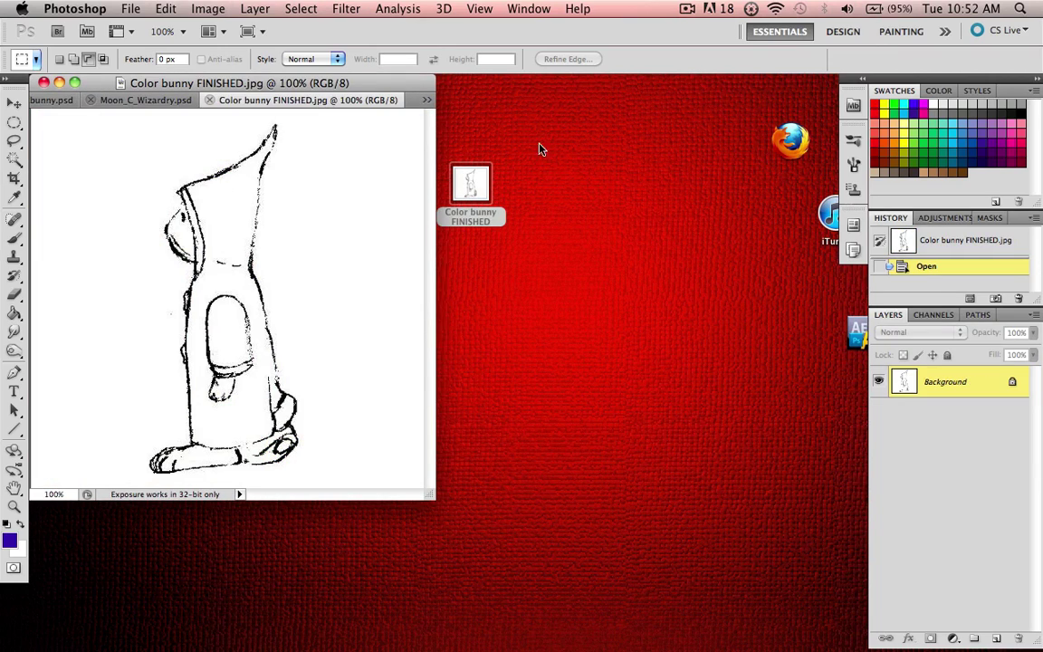
Move both Color bunny files to the Trash and close Color bunny FINISHED.jpg in Photoshop
left_click(610, 281)
left_click_drag(357, 78, 487, 294)
left_click(412, 243)
left_click_drag(287, 239, 497, 149)
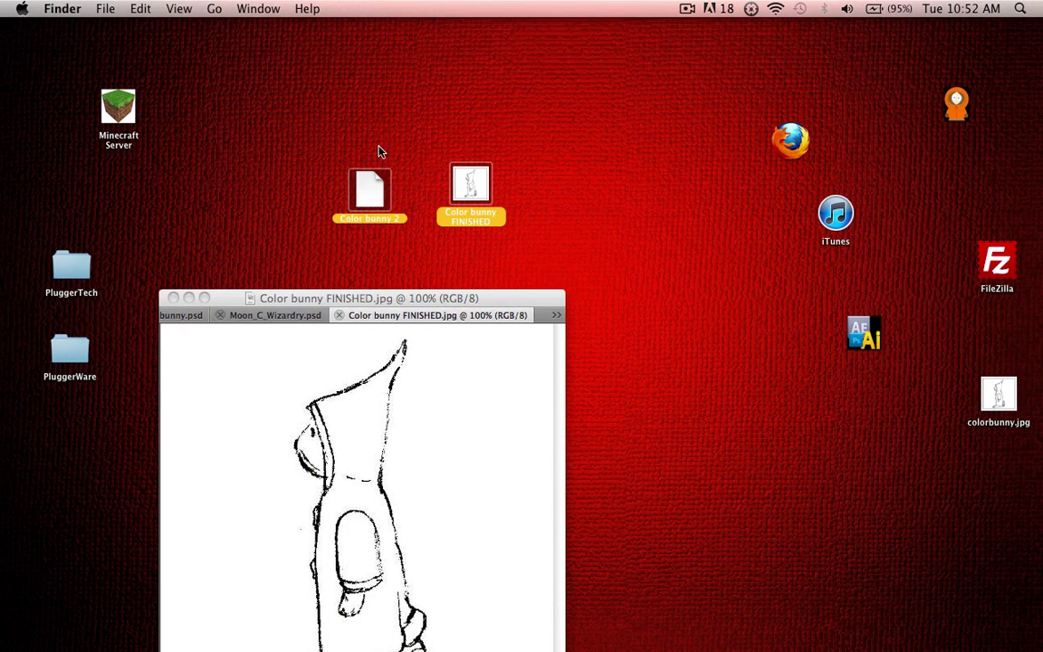
left_click_drag(374, 193, 1023, 620)
left_click(341, 314)
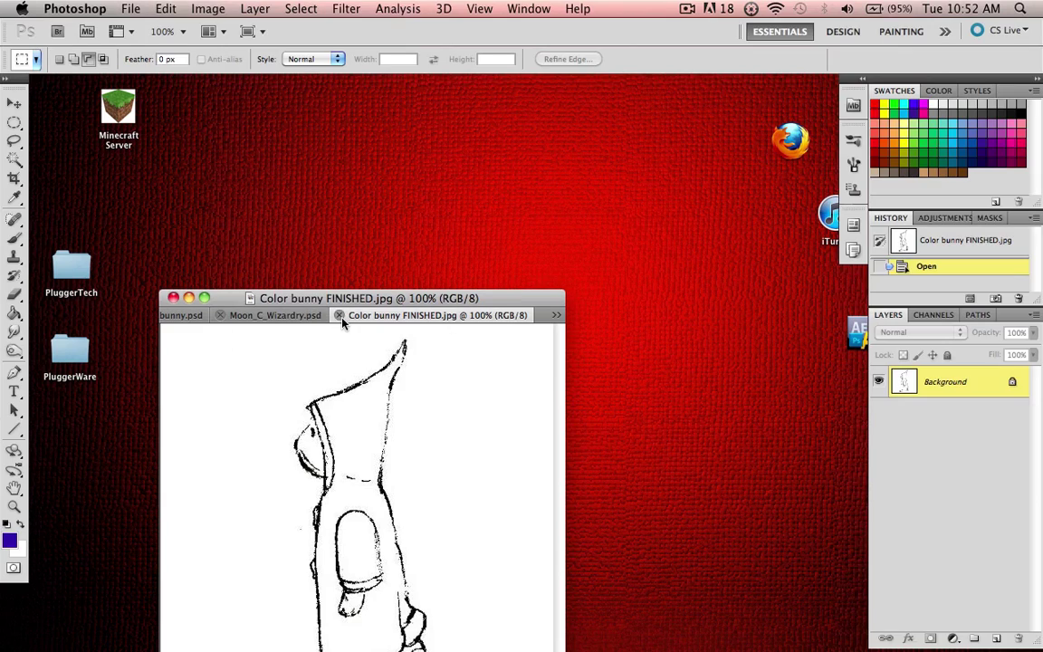
left_click(339, 315)
left_click_drag(466, 303, 339, 88)
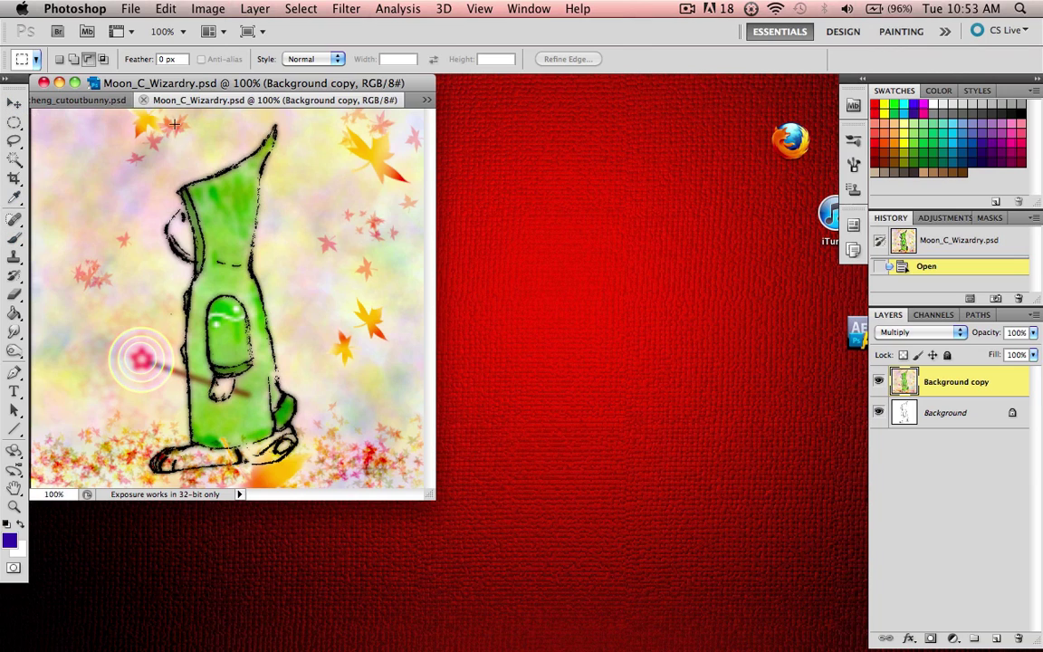
Select the Move tool on the green bunny example, then return to the Finder desktop
left_click(15, 102)
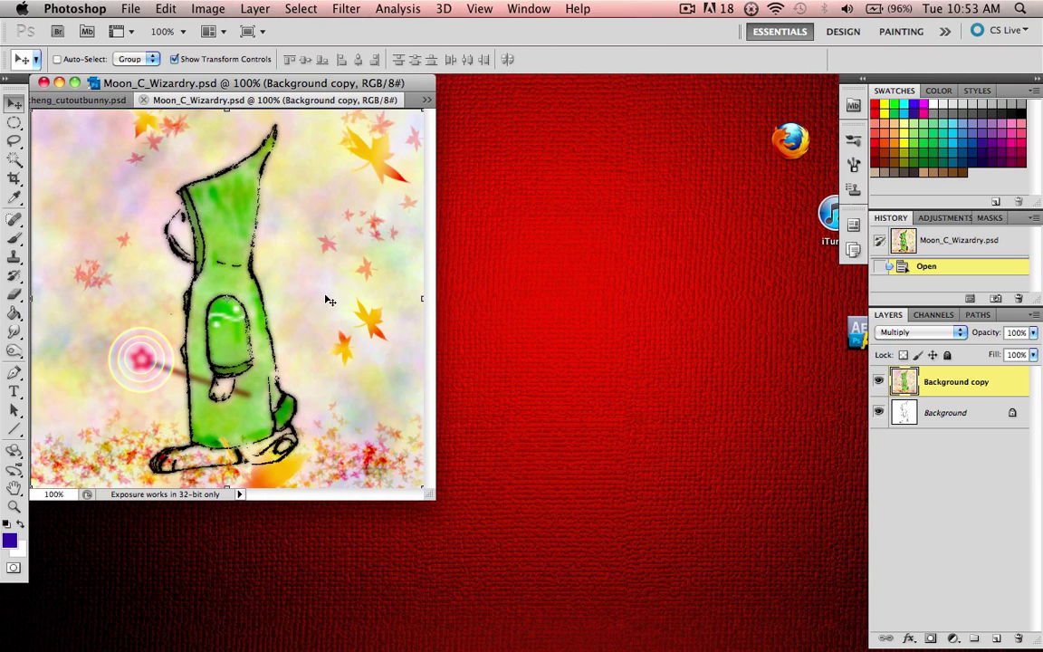
left_click(664, 376)
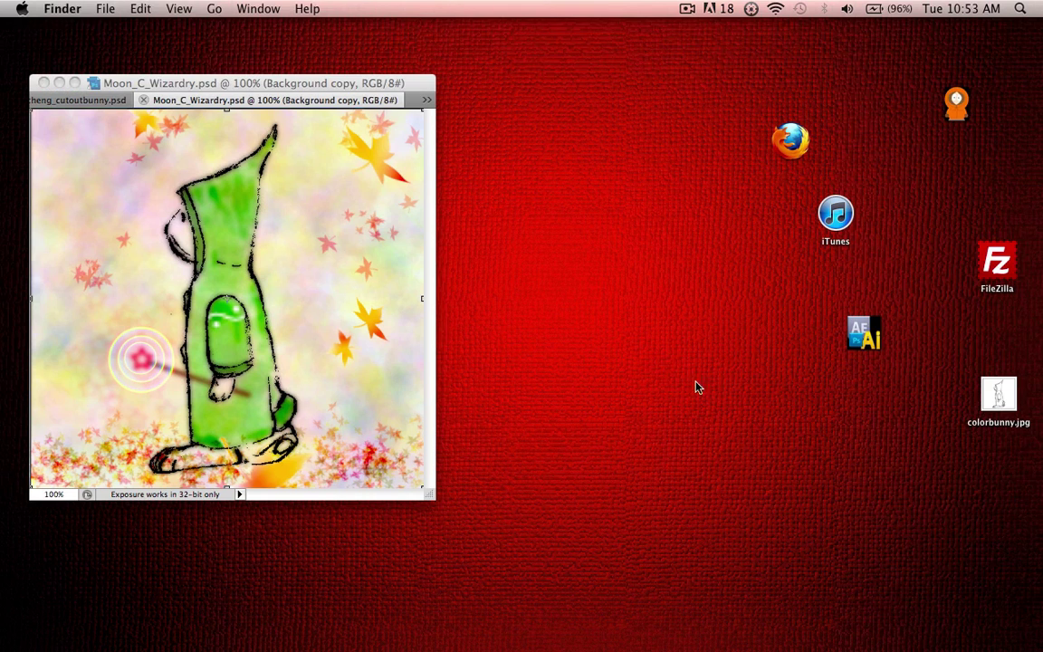
Open colorbunny.jpg beside Photoshop, pick the Marquee tool, and view the blue then red bunny examples
double_click(1006, 390)
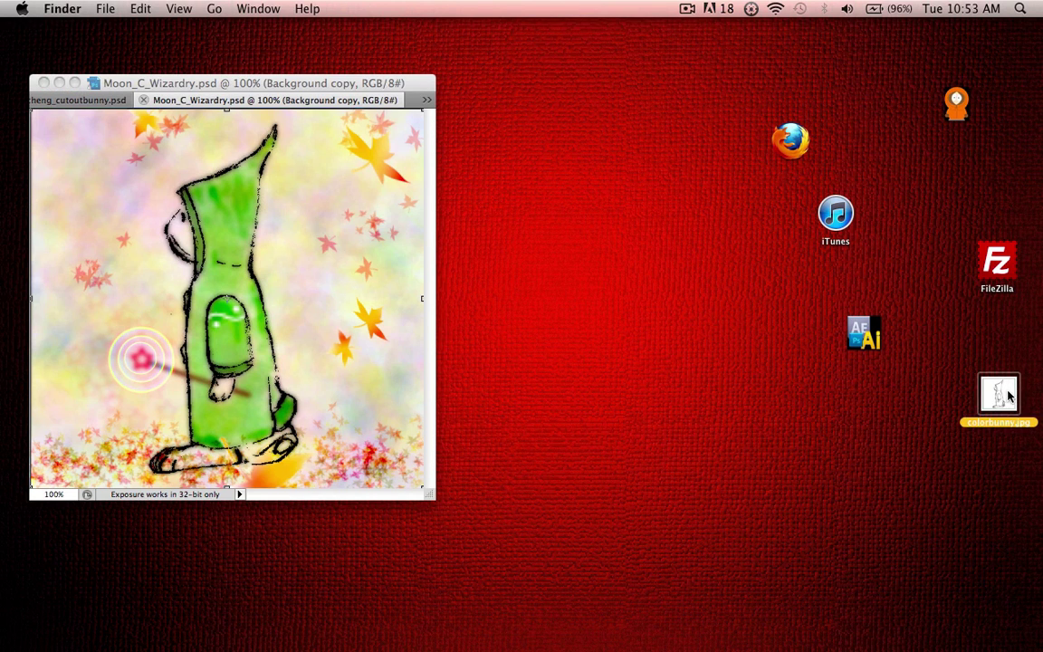
left_click_drag(158, 84, 515, 94)
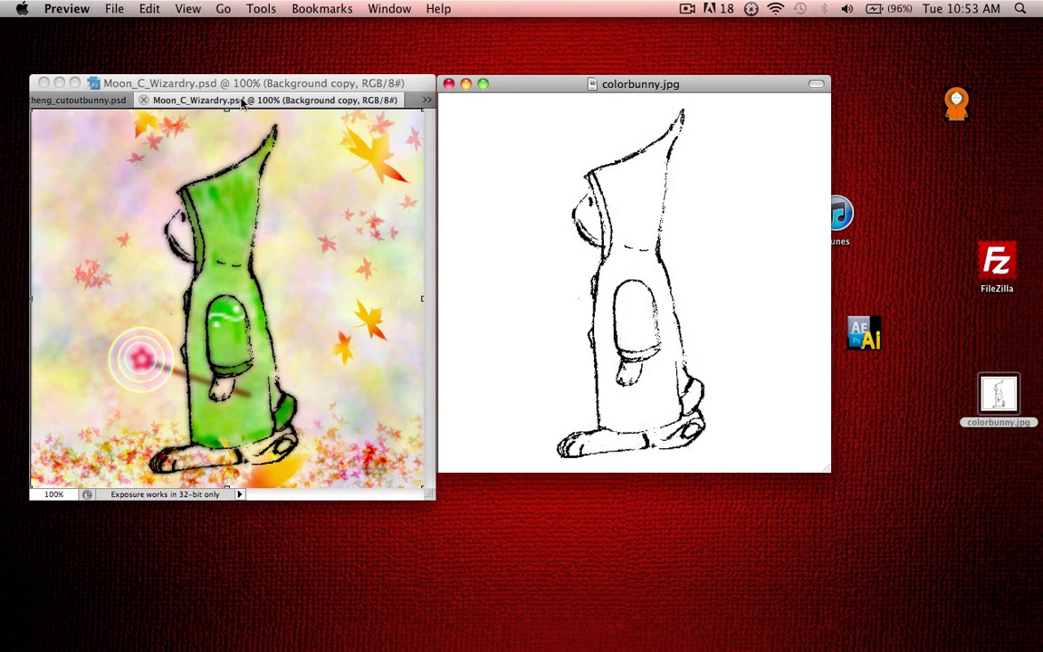
left_click(213, 80)
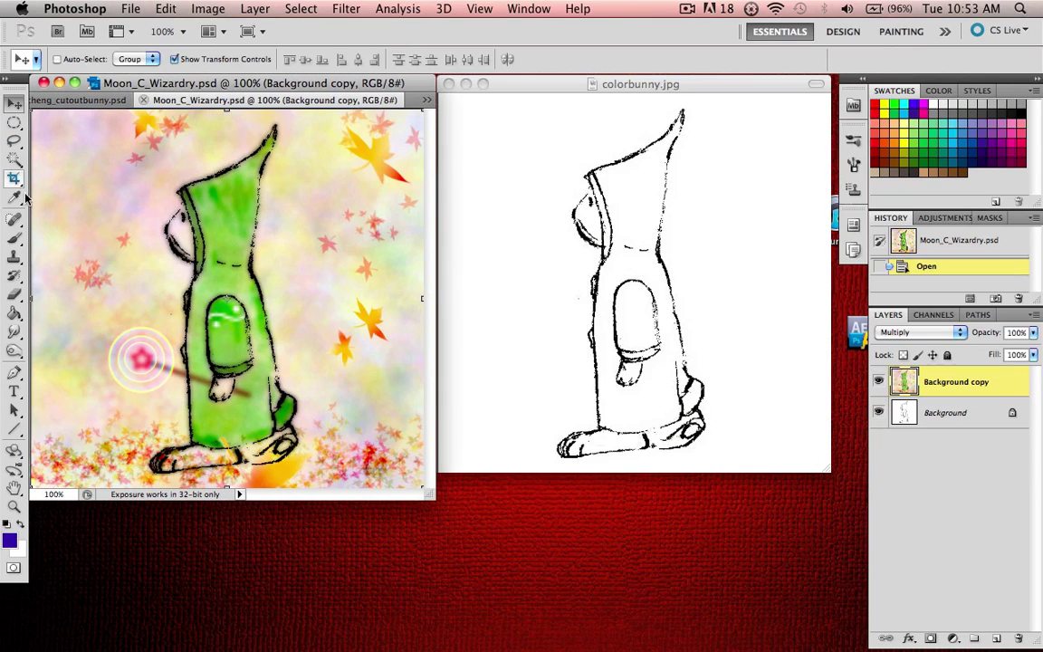
left_click(15, 107)
left_click(14, 121)
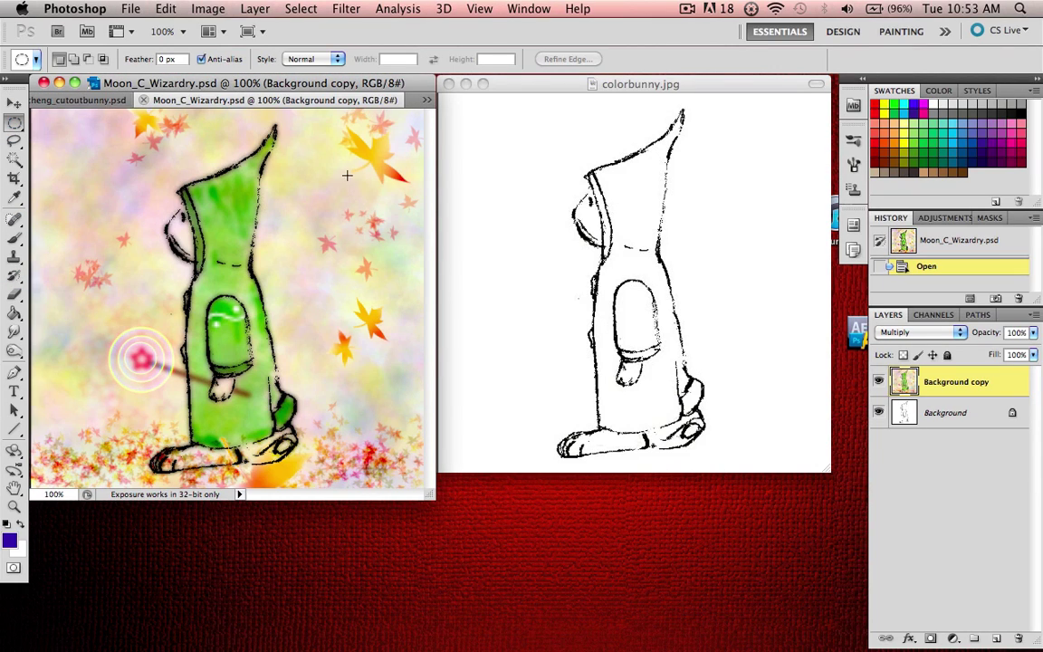
left_click(101, 102)
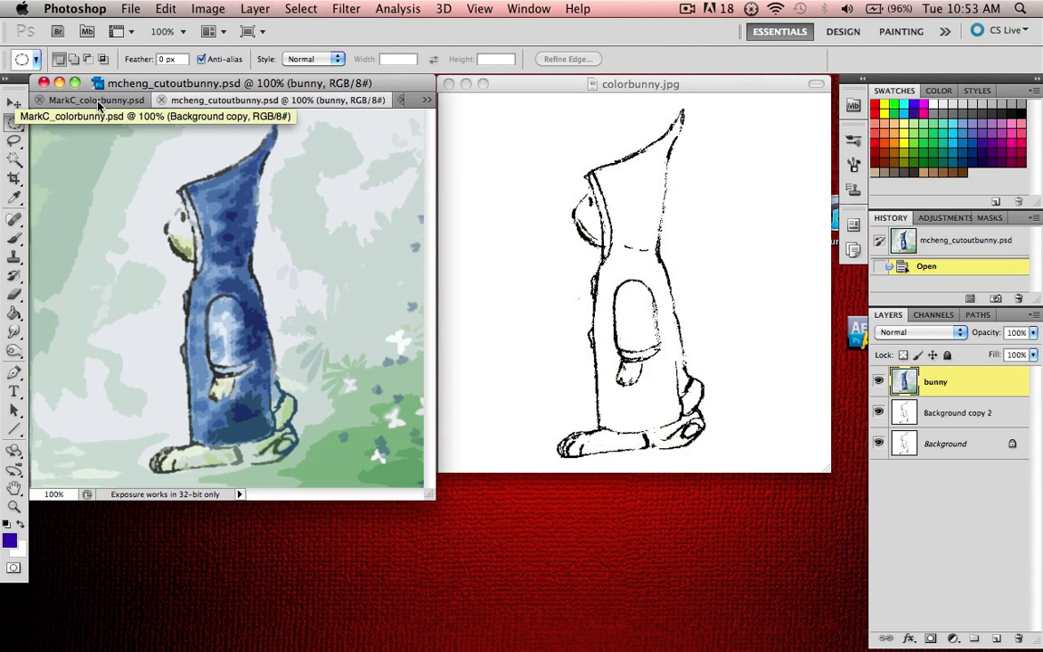
left_click(98, 102)
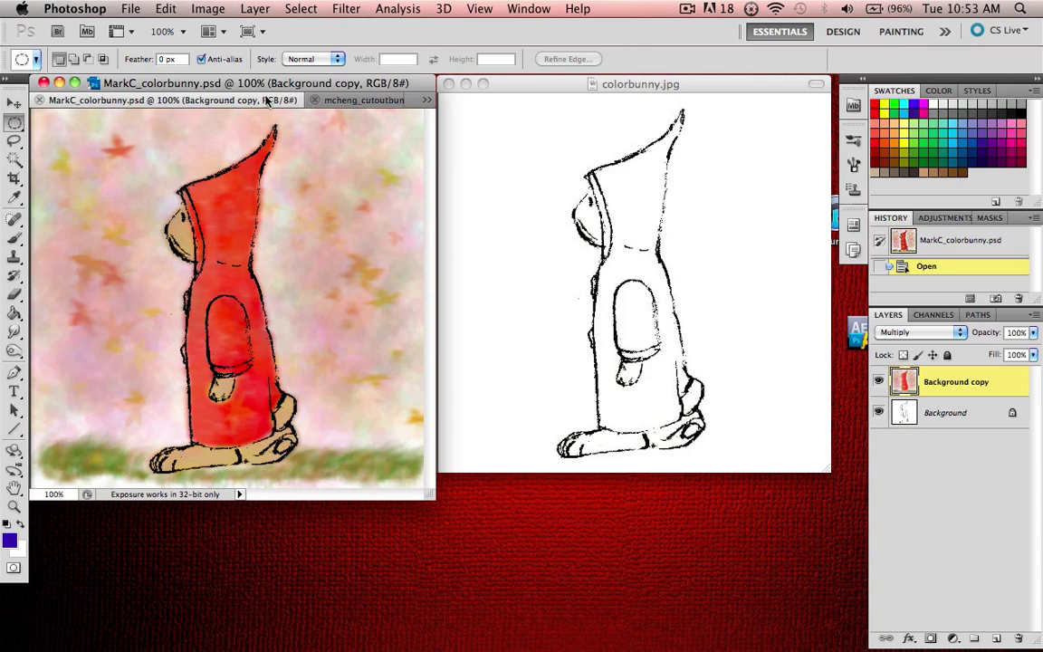
left_click(924, 615)
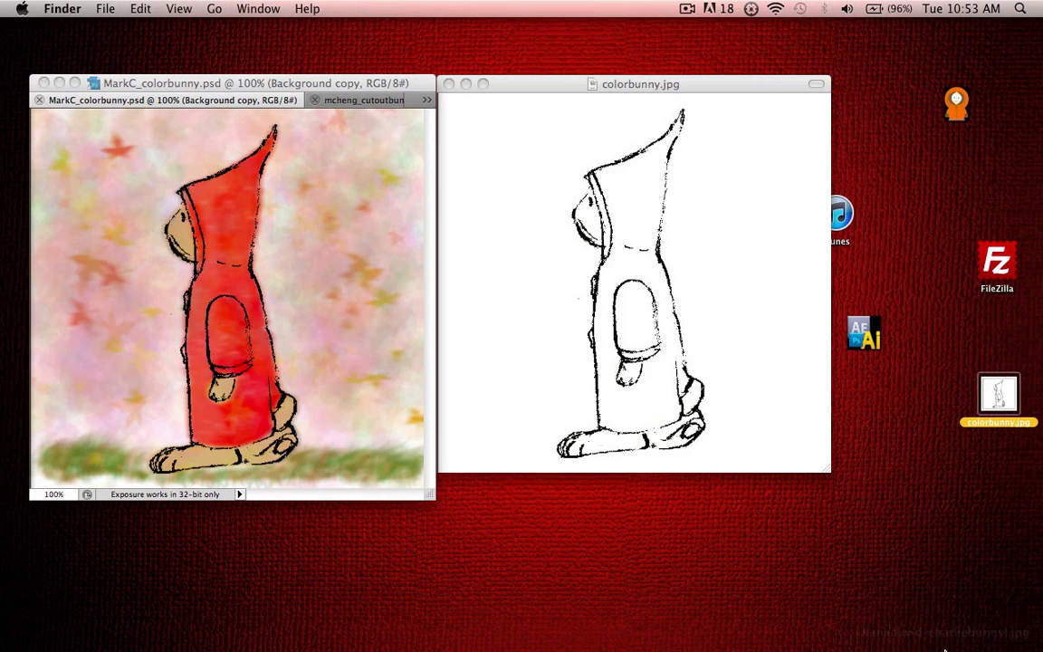
Bring up and reposition the Charlie Brown and polka-dot balloon bunny examples, closing each after viewing
left_click(948, 639)
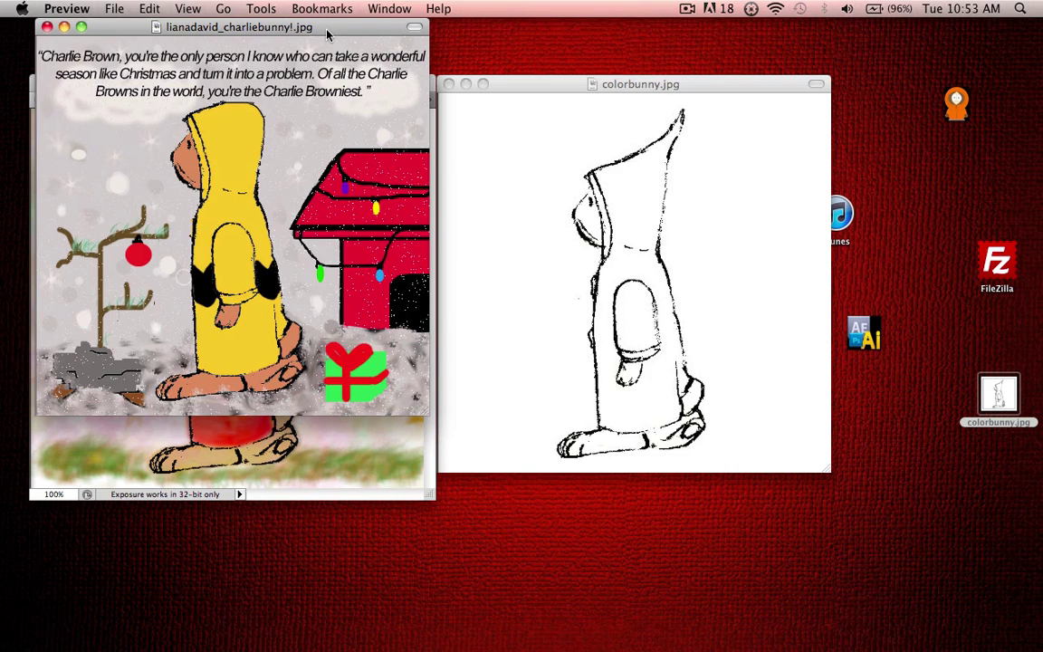
left_click_drag(328, 33, 363, 86)
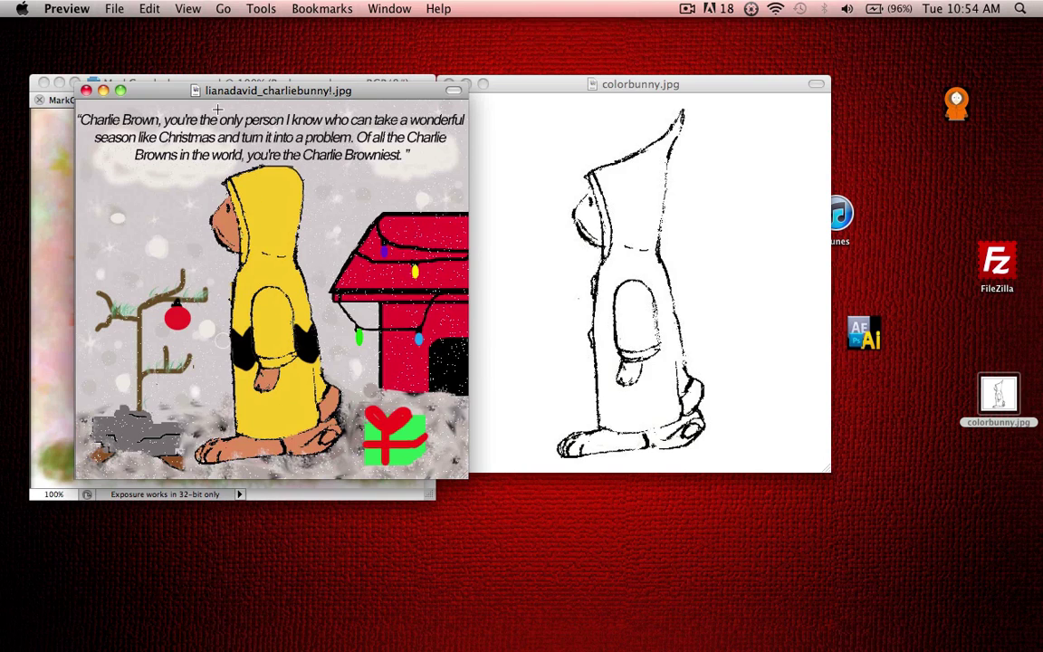
left_click(87, 90)
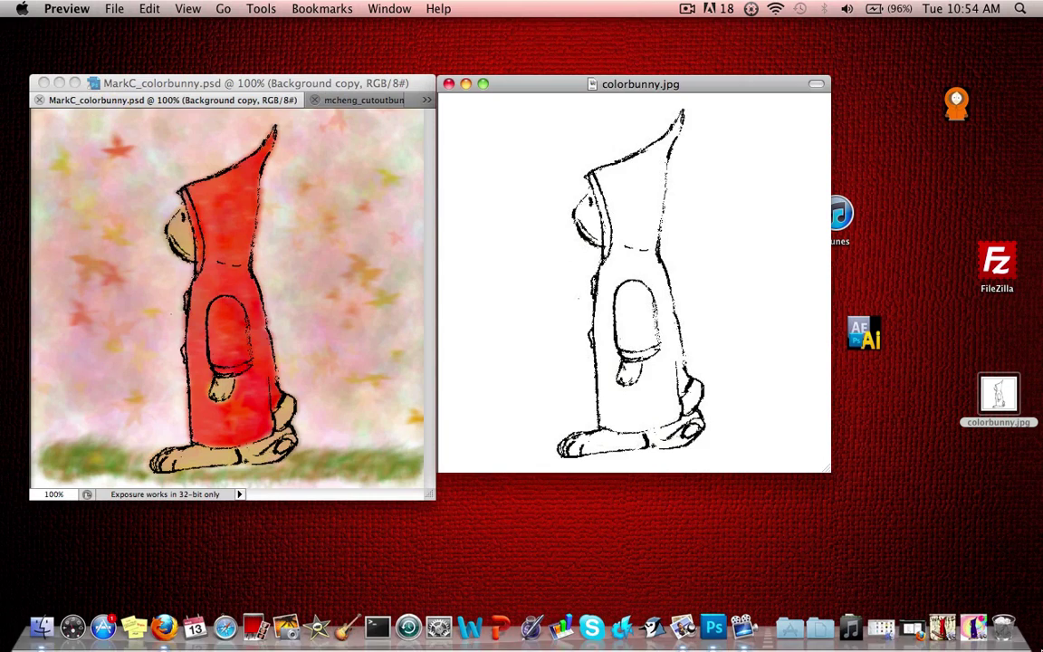
left_click(985, 625)
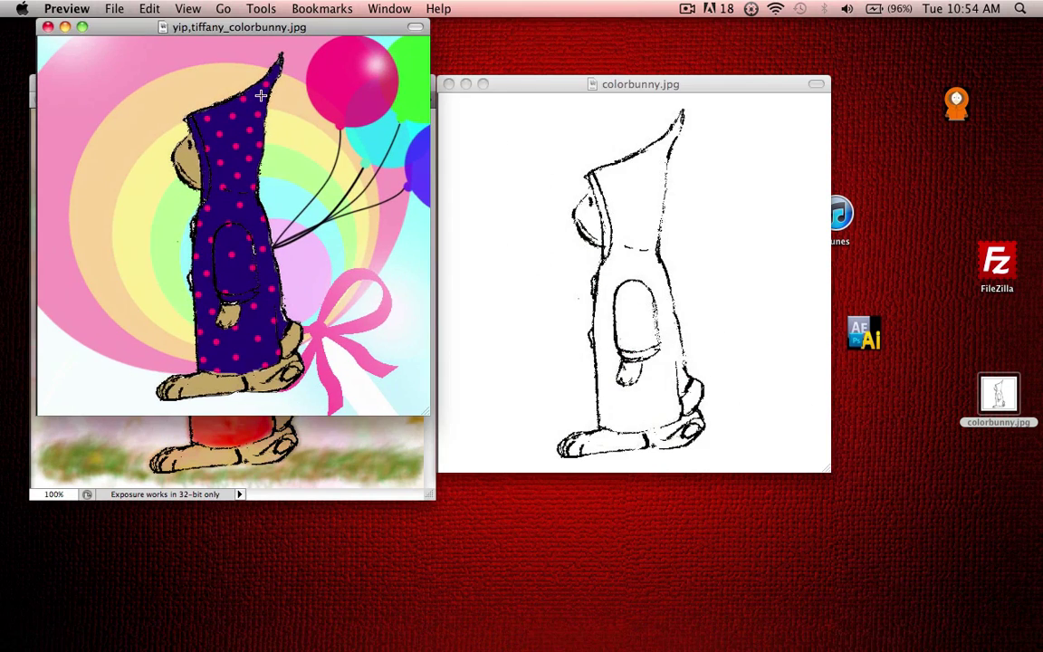
left_click_drag(207, 29, 281, 90)
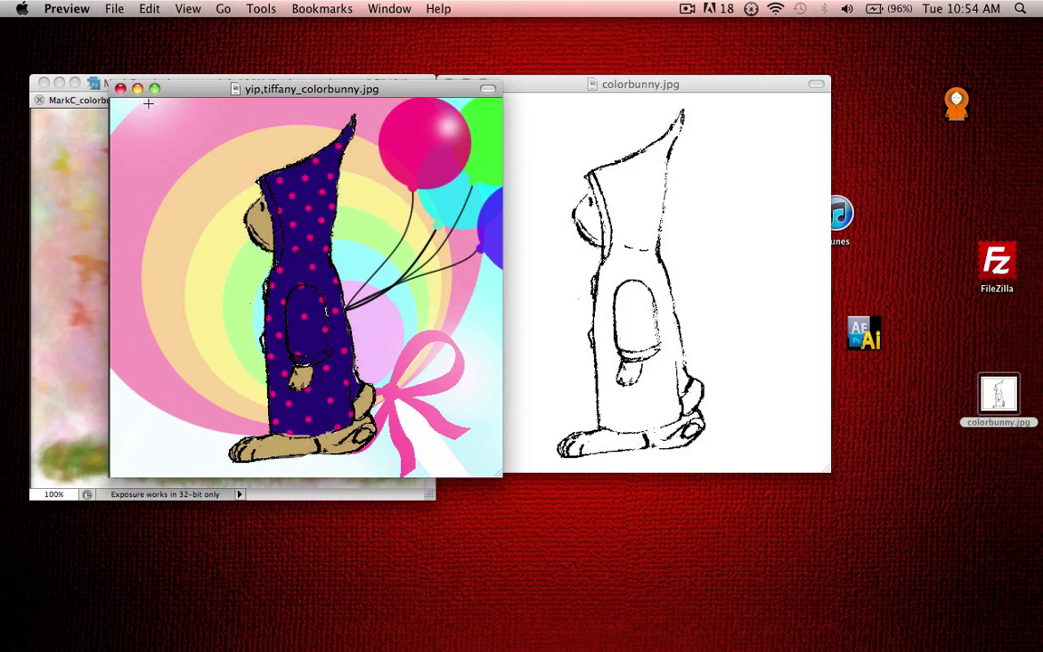
left_click(121, 88)
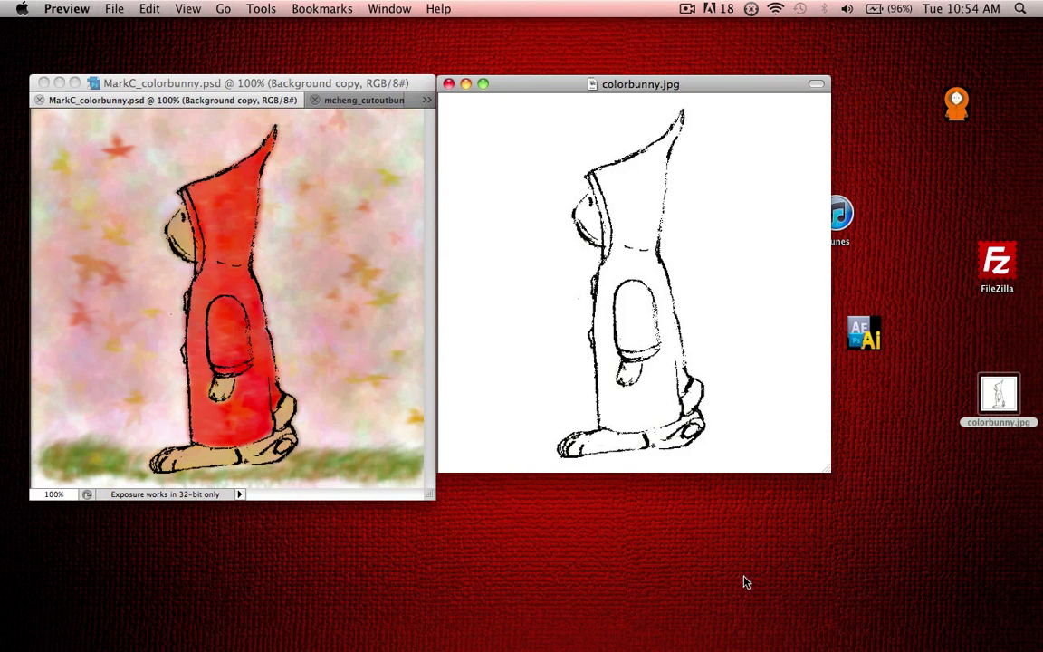
left_click(960, 612)
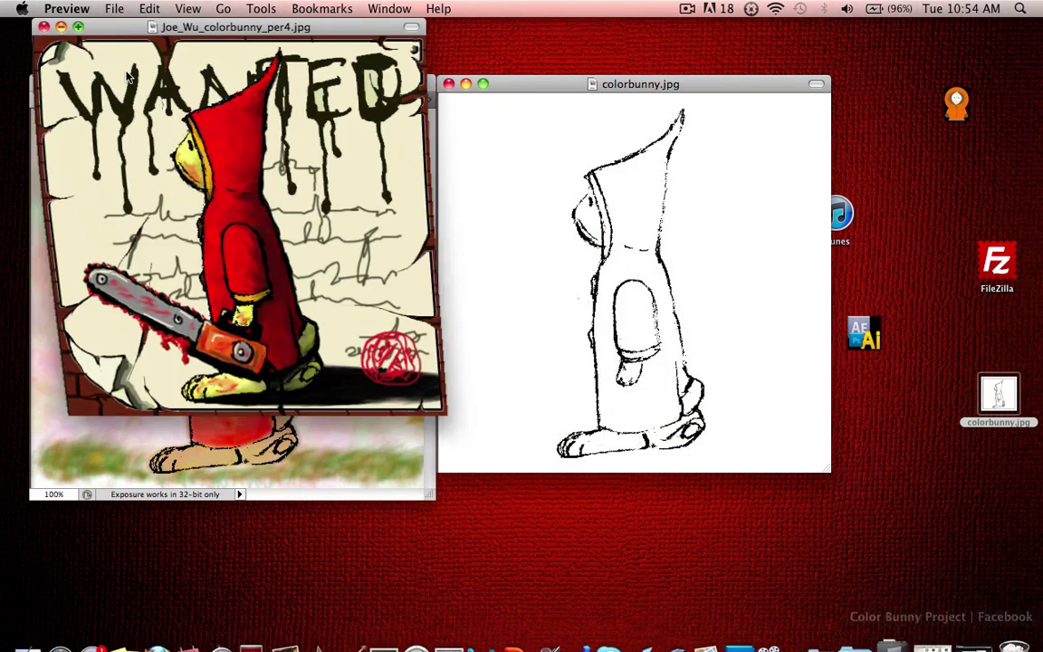
left_click_drag(201, 28, 572, 98)
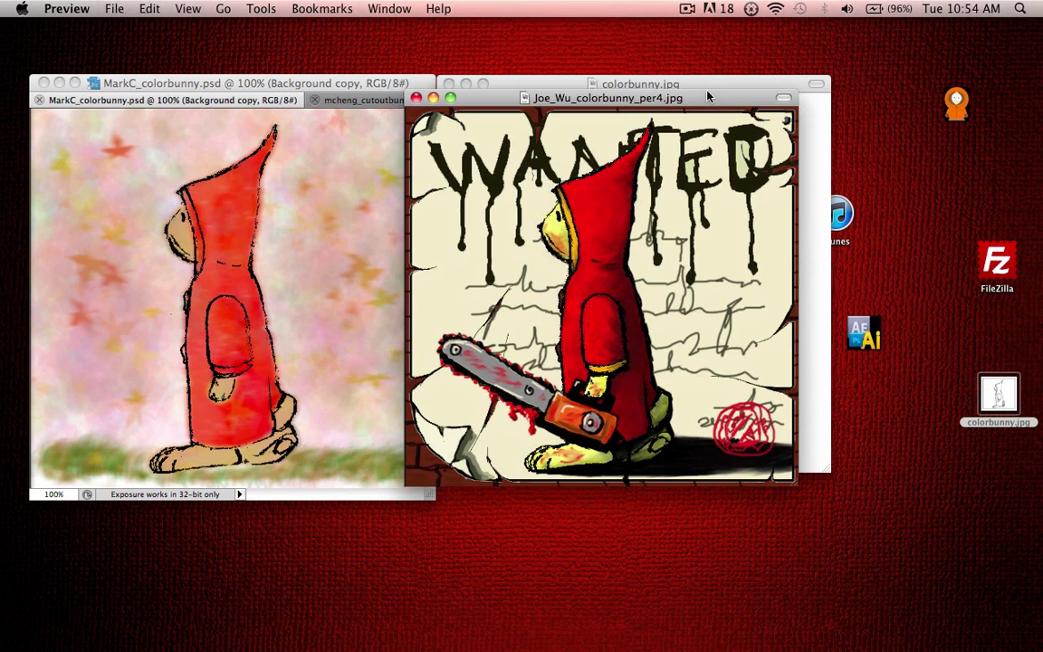
left_click_drag(709, 96, 666, 108)
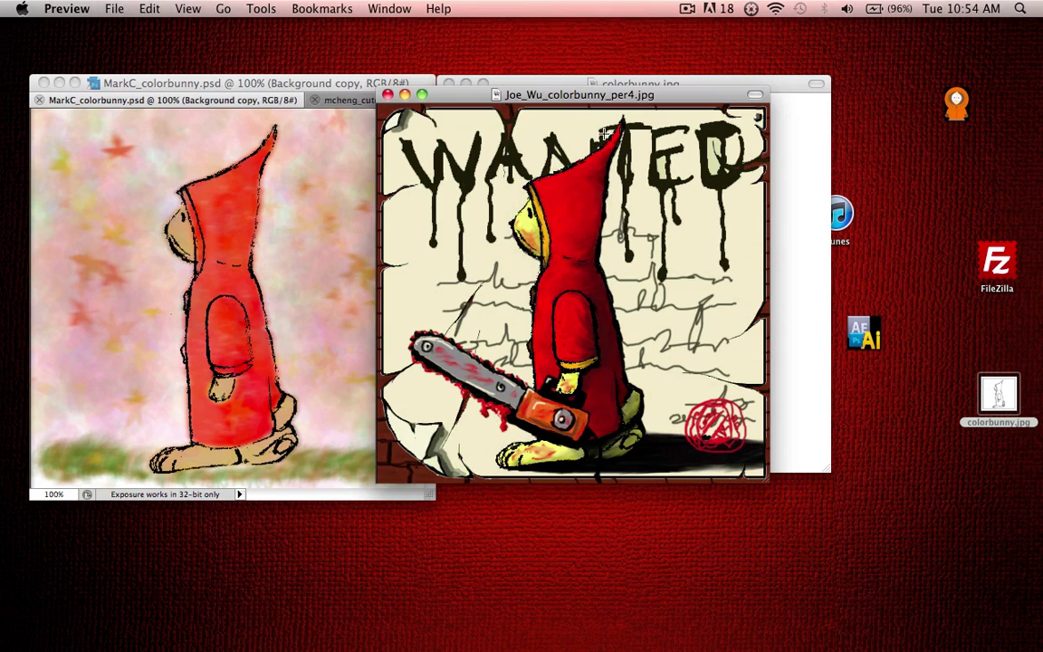
left_click_drag(455, 102, 524, 98)
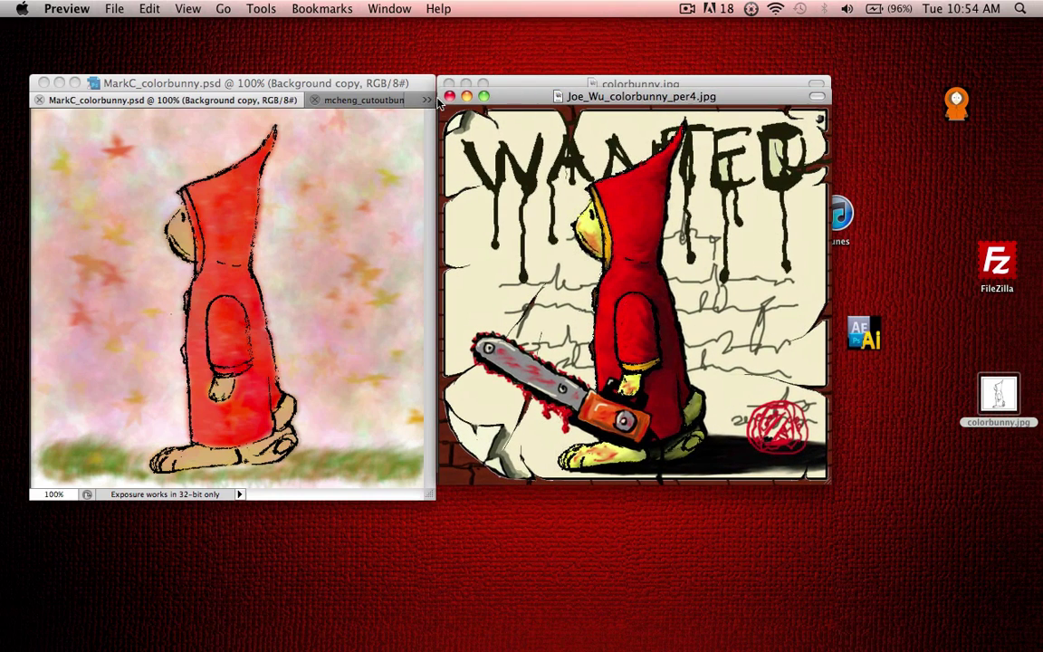
left_click(449, 96)
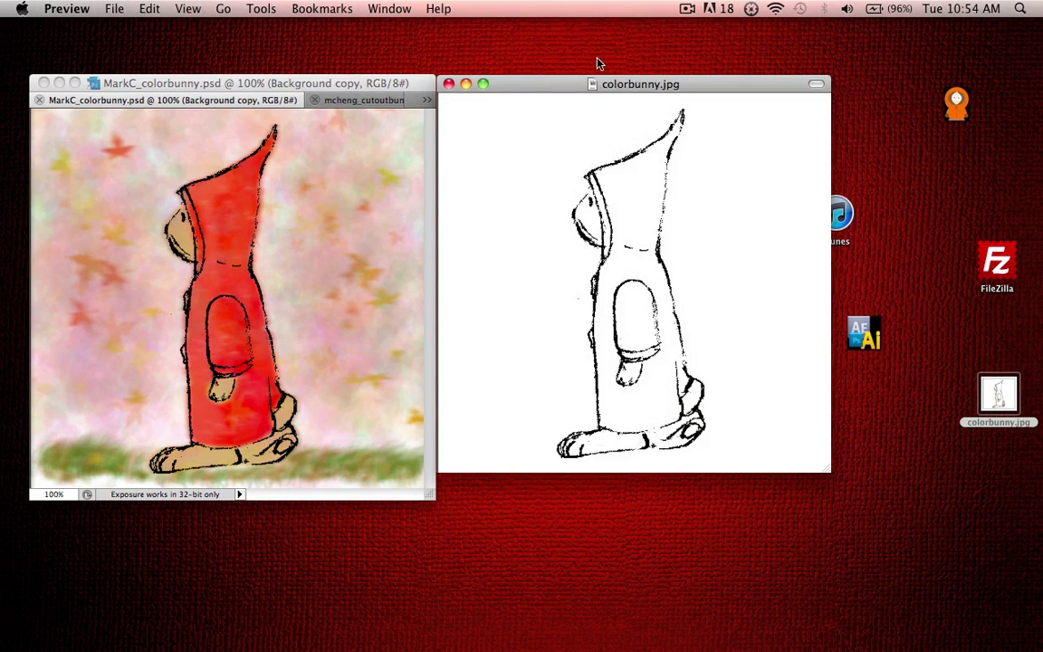
Close the line drawing preview and open colorbunny.jpg in Adobe Photoshop CS5
left_click(449, 84)
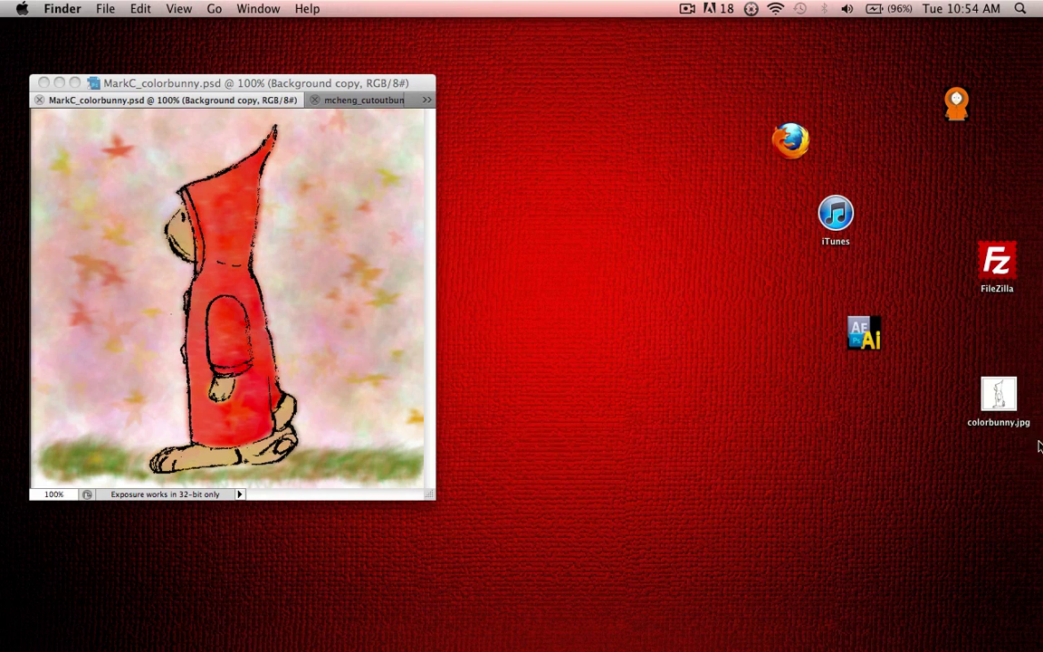
left_click(999, 393)
right_click(999, 394)
mouse_move(910, 360)
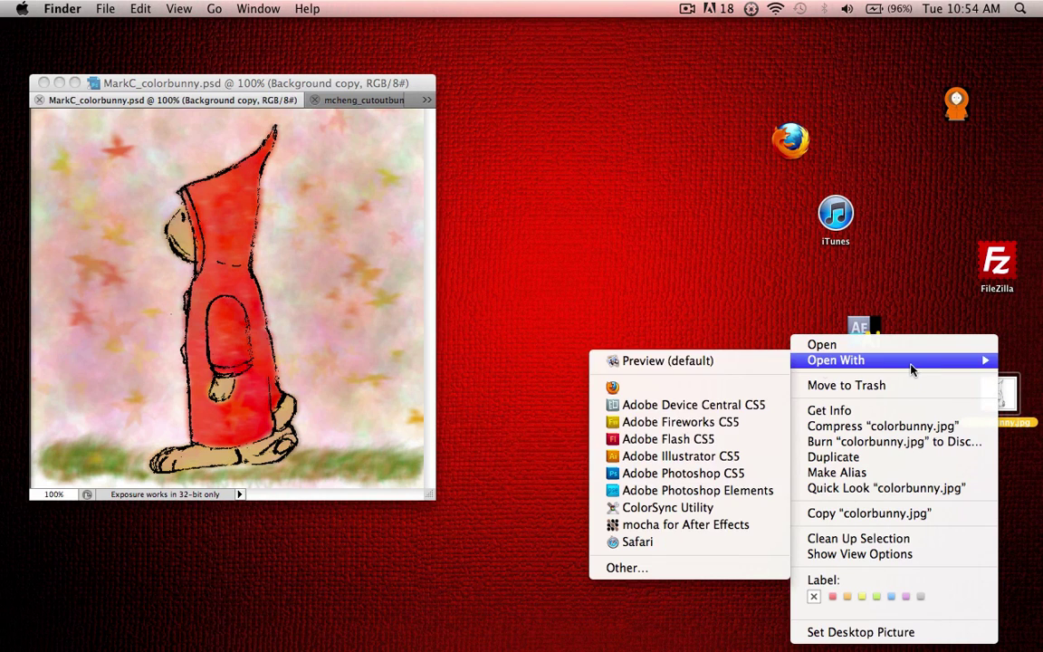
left_click(659, 474)
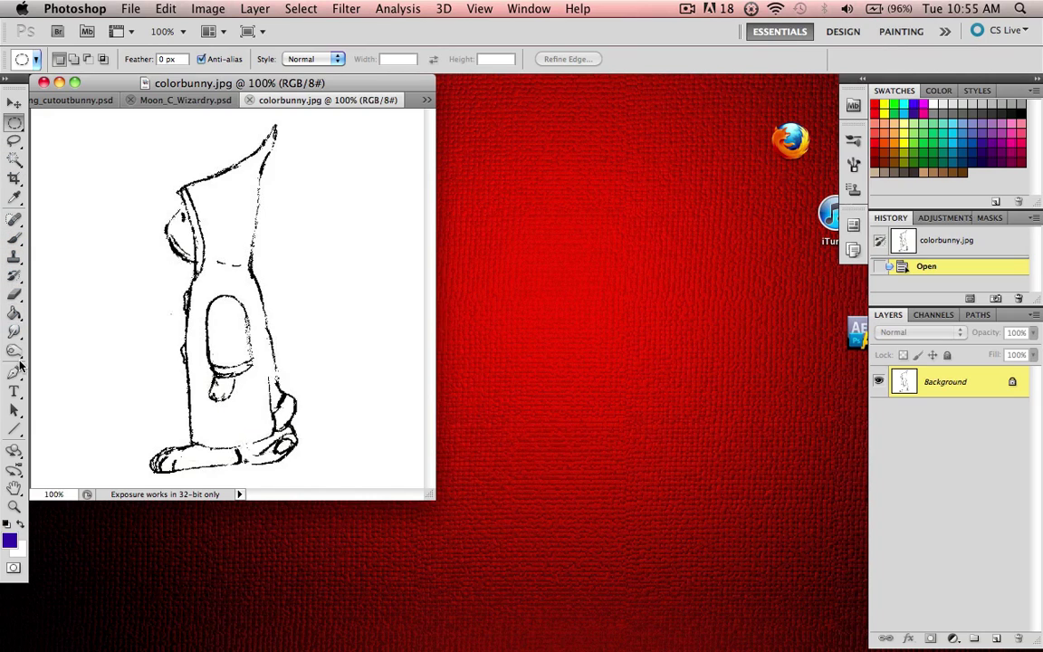
Test a Paint Bucket blue fill, undo it, and add a new empty Layer 1
left_click(15, 314)
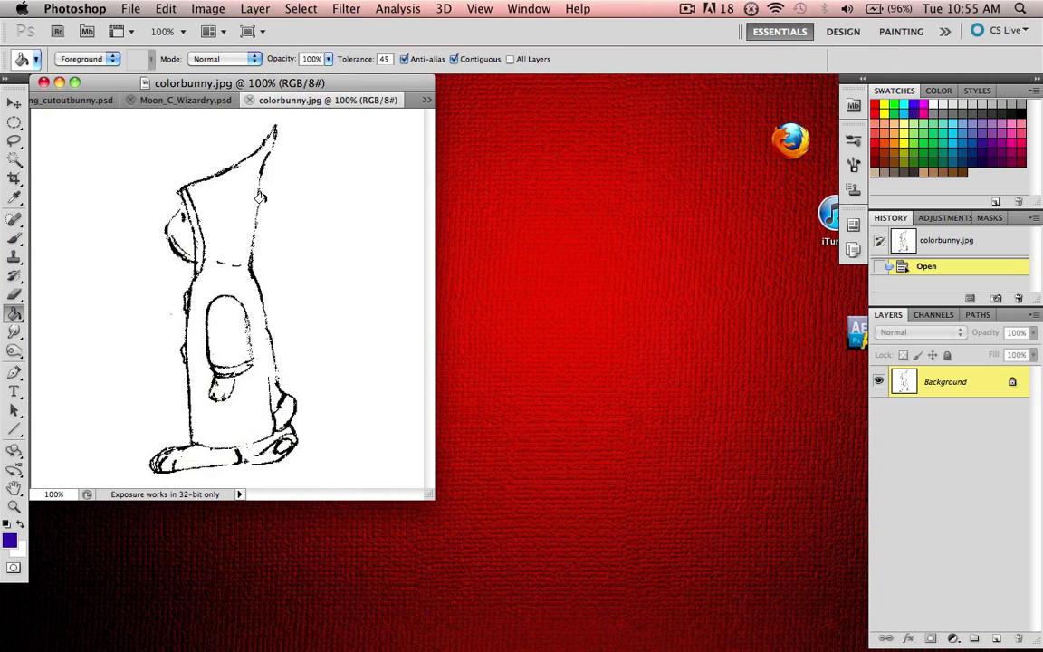
left_click(172, 172)
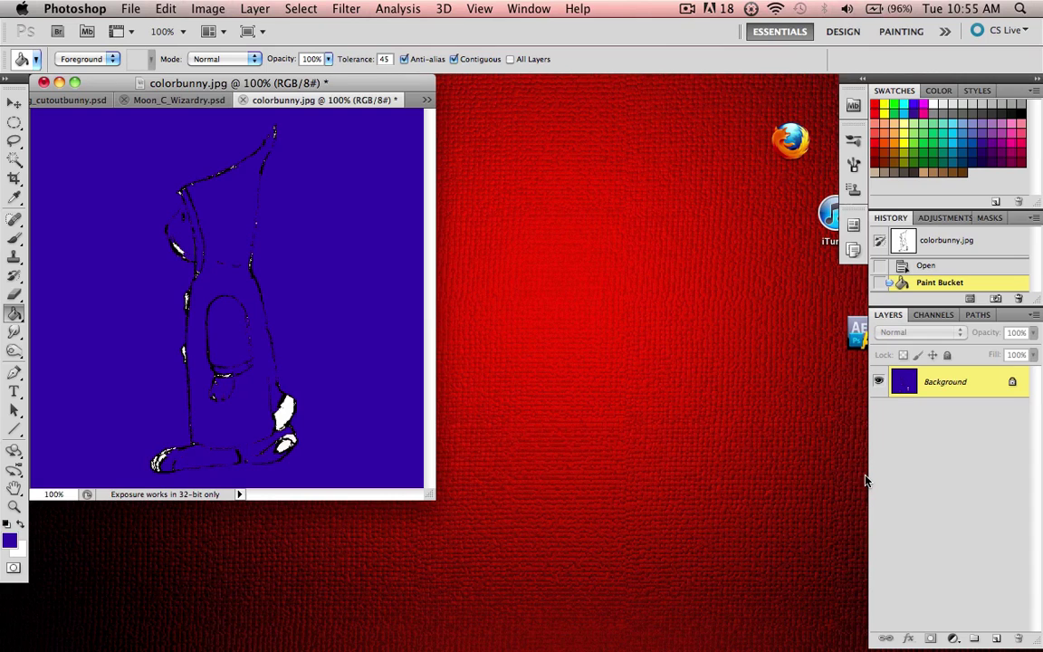
key("super+z")
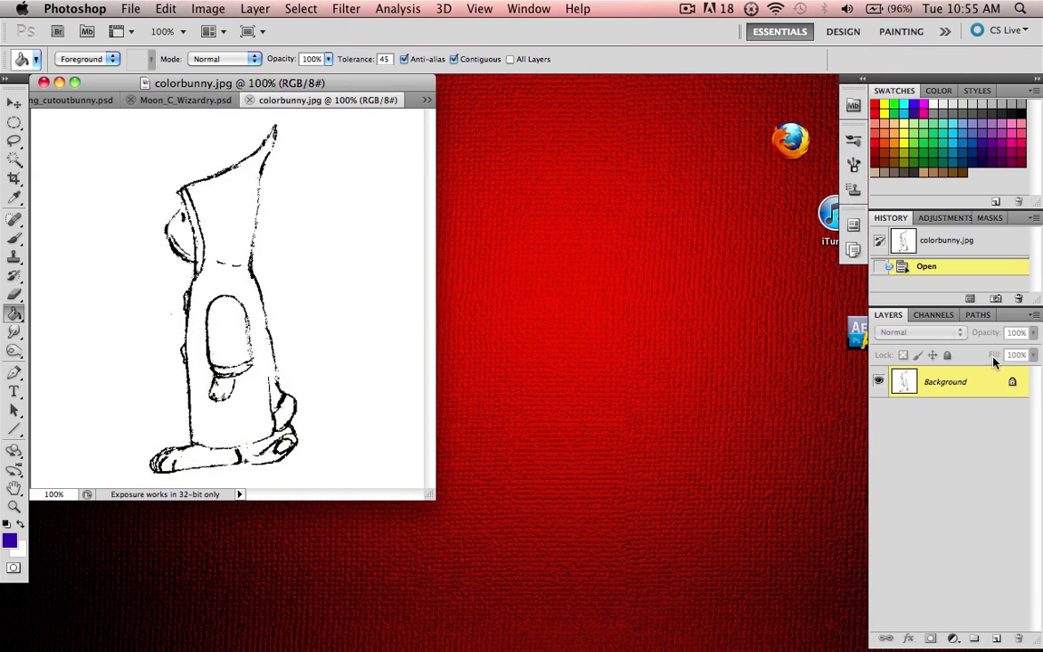
left_click(996, 639)
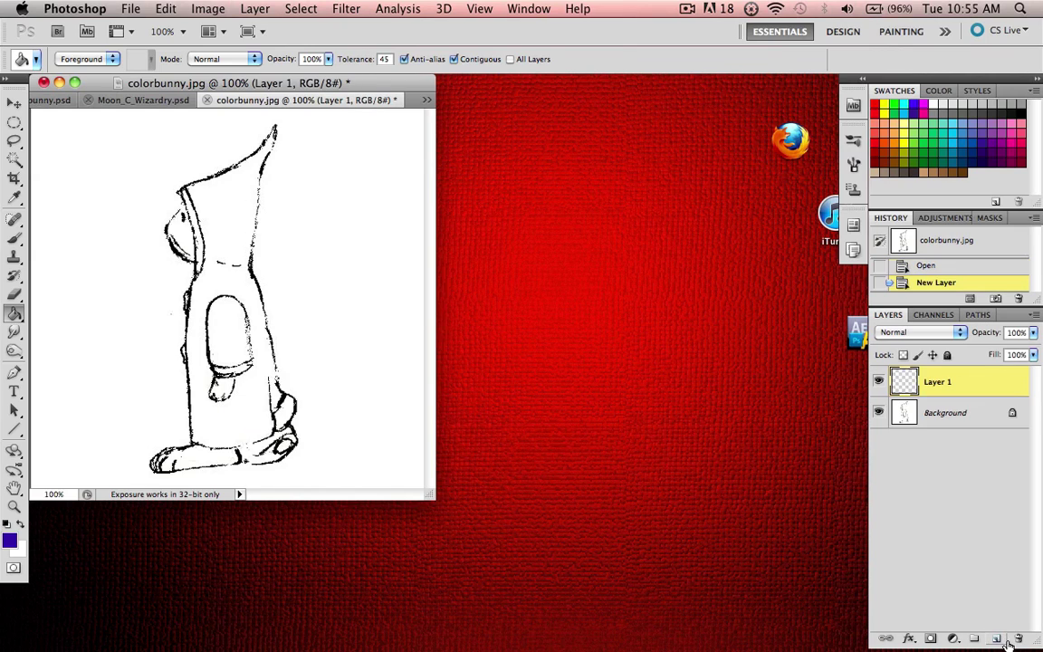
Rename Layer 1 to 'lines'
double_click(936, 382)
type("lines")
key("Return")
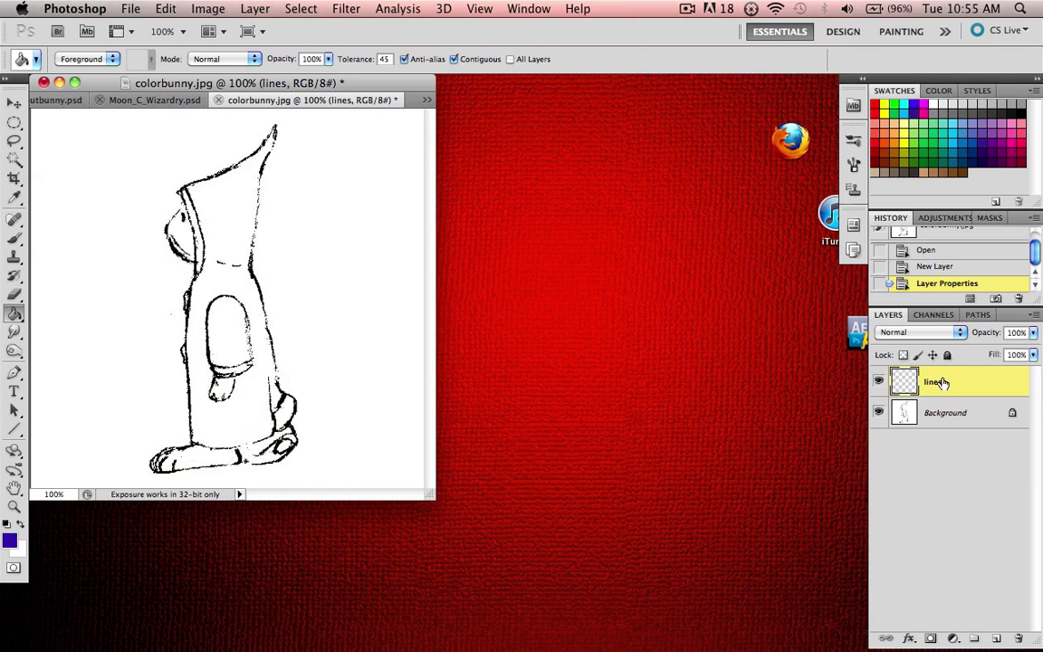
Delete the lines layer and zoom in on the bunny's hood
key("Delete")
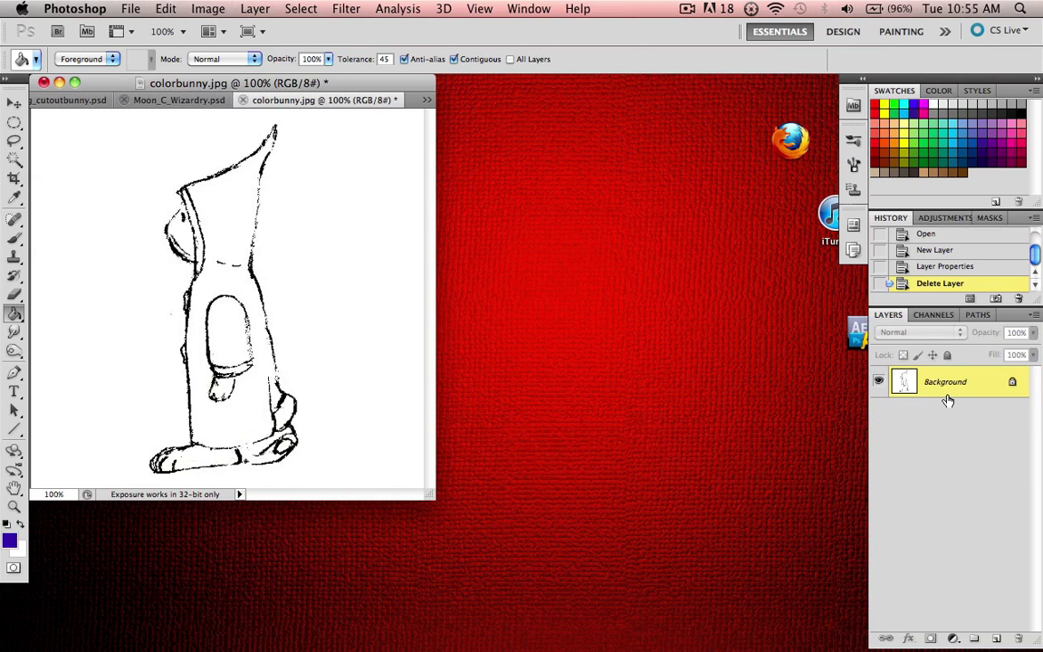
left_click(14, 507)
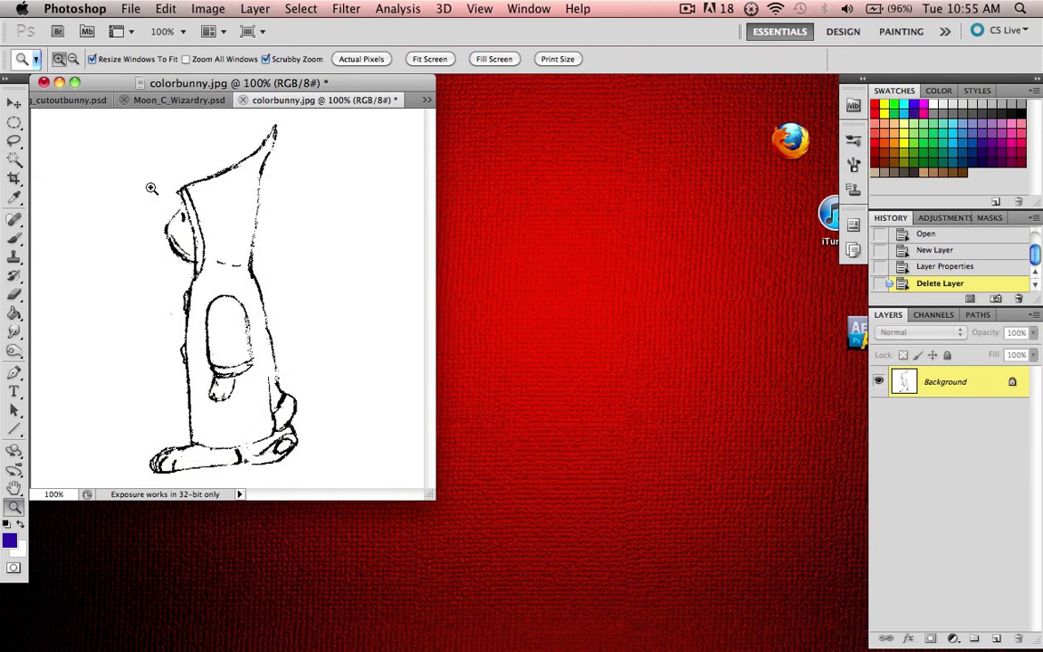
left_click_drag(149, 128, 223, 160)
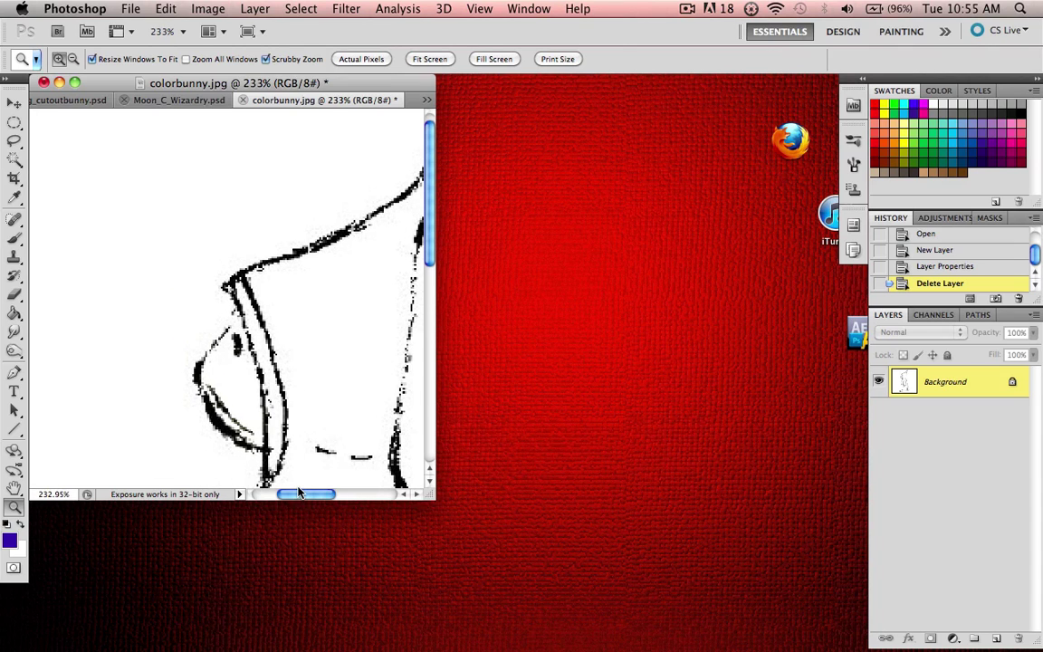
left_click_drag(303, 497, 320, 495)
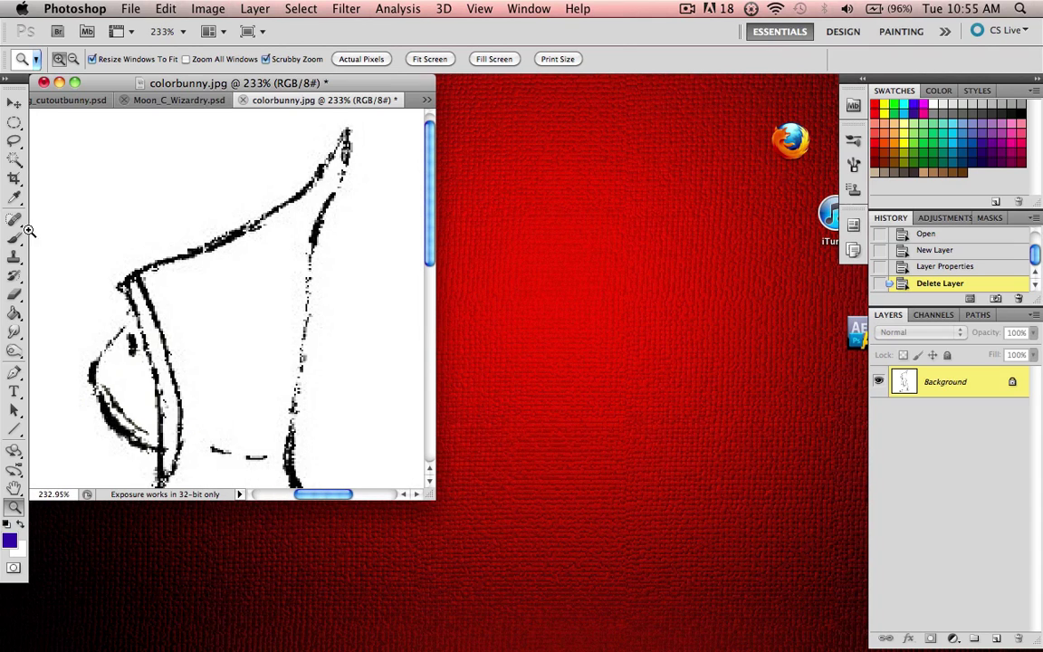
Choose the Brush tool with black as the foreground colour
left_click(14, 238)
left_click(10, 541)
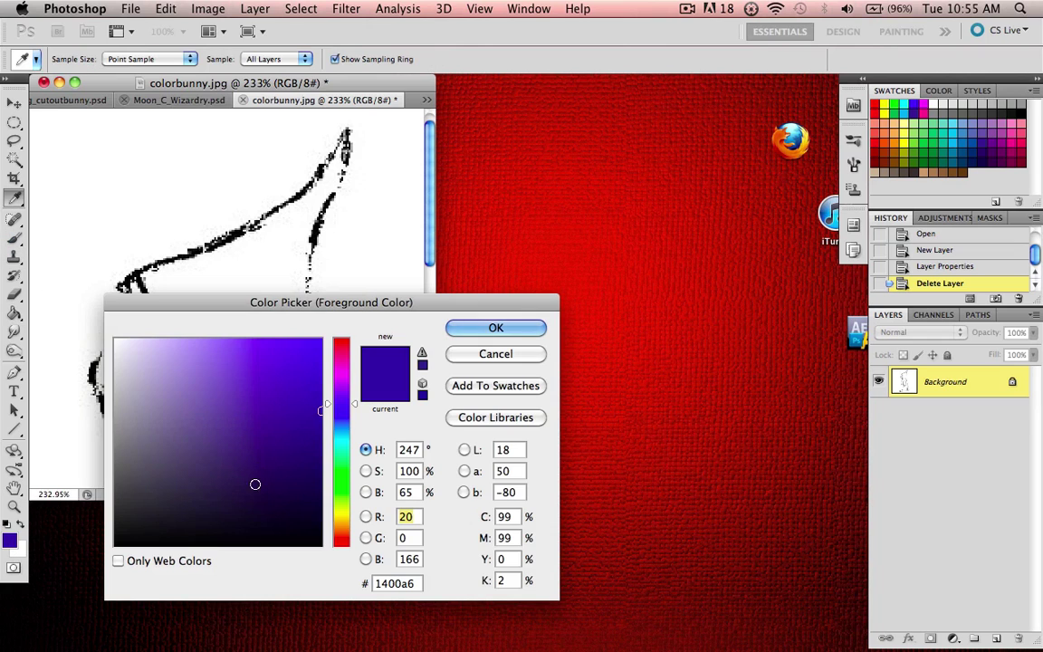
left_click_drag(307, 433, 343, 588)
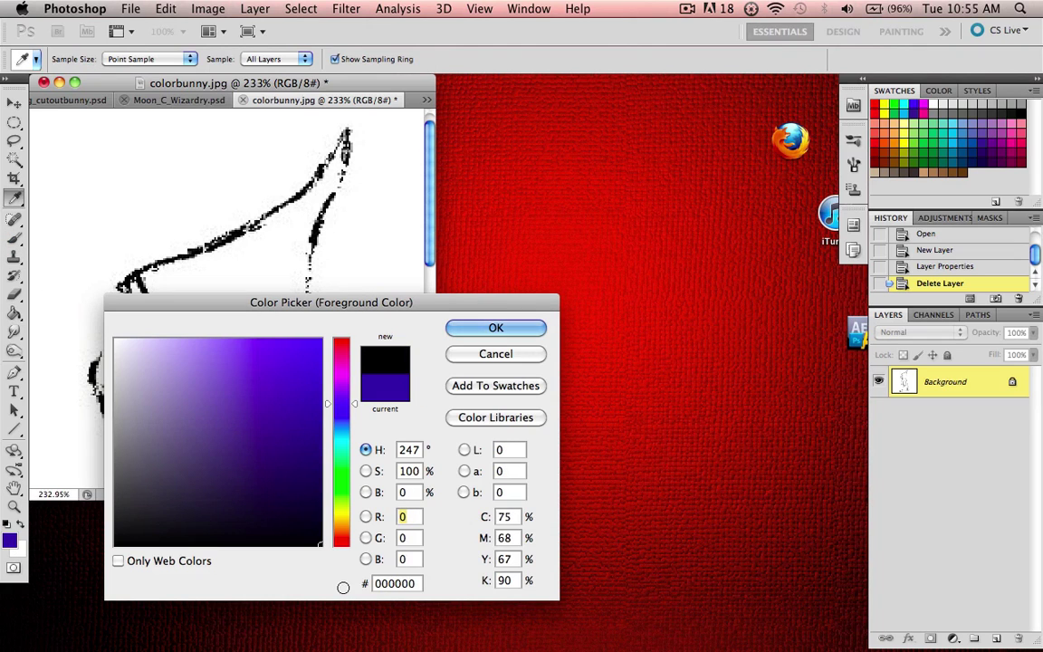
left_click(492, 328)
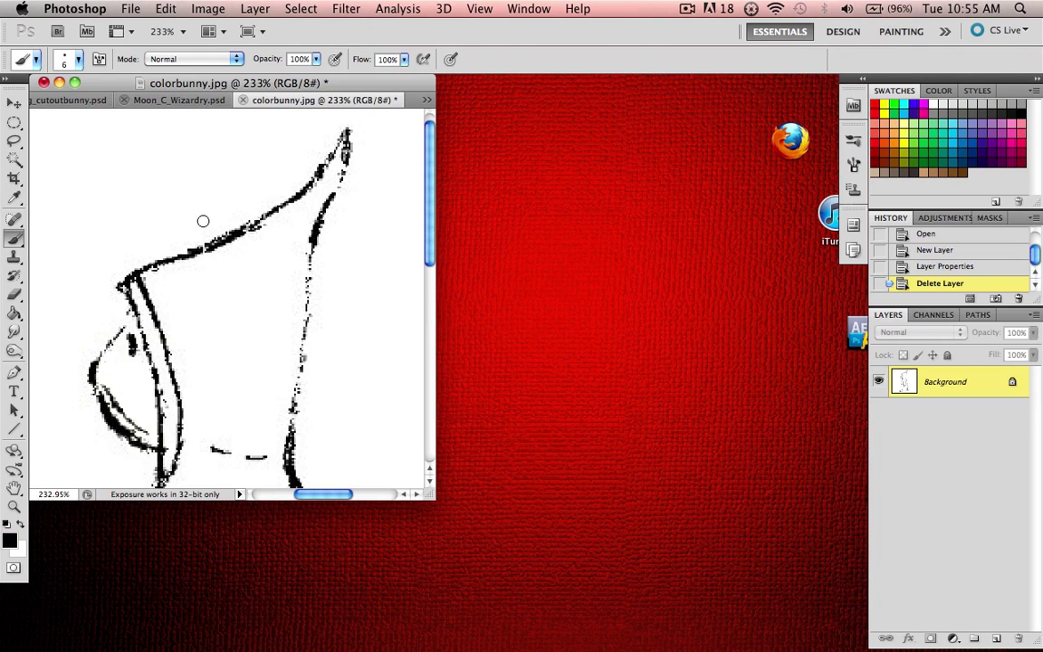
Shrink the brush tip to about 1 px
left_click(80, 60)
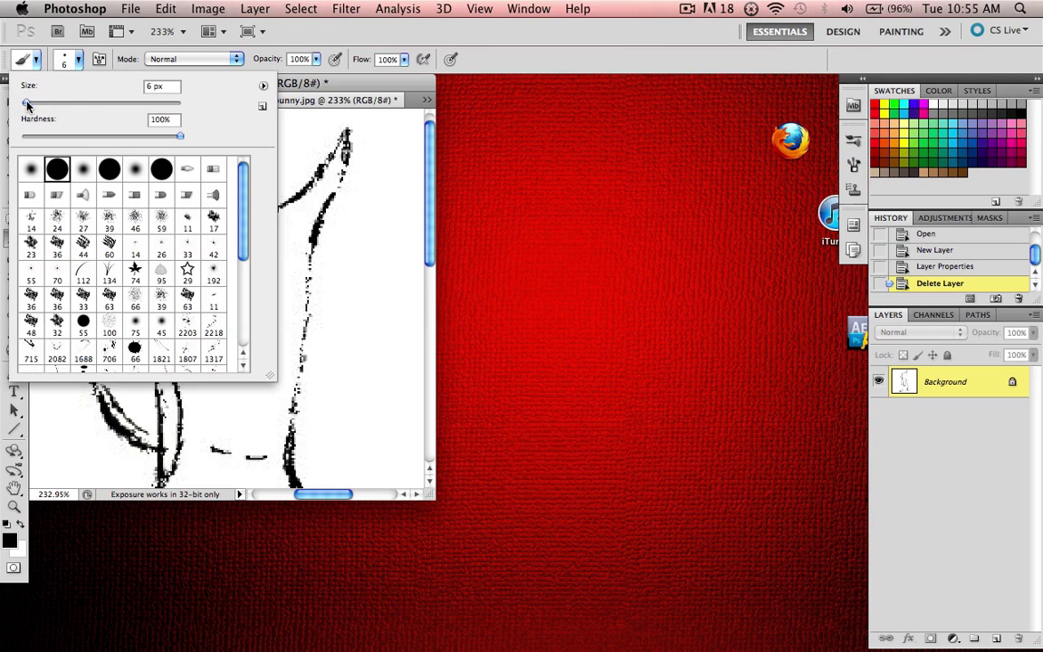
mouse_move(24, 102)
left_mouse_down()
mouse_move(175, 107)
mouse_move(2, 110)
left_mouse_up()
left_click(80, 60)
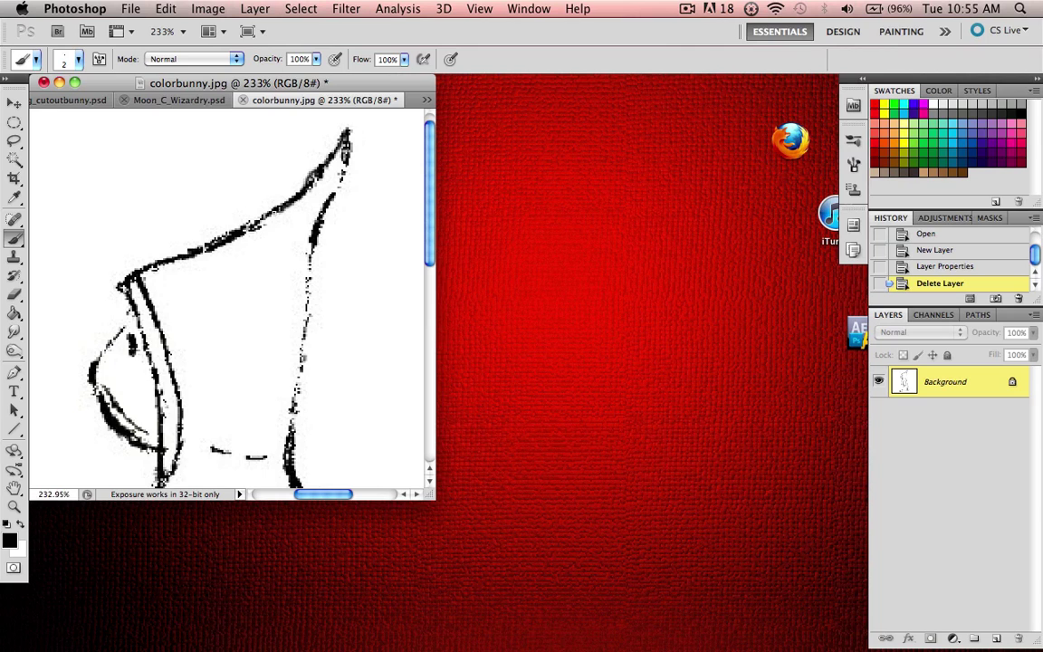
Paint thin black strokes sealing the ear's right outline, the hood's lower right edge and bottom line
left_click_drag(250, 226, 140, 278)
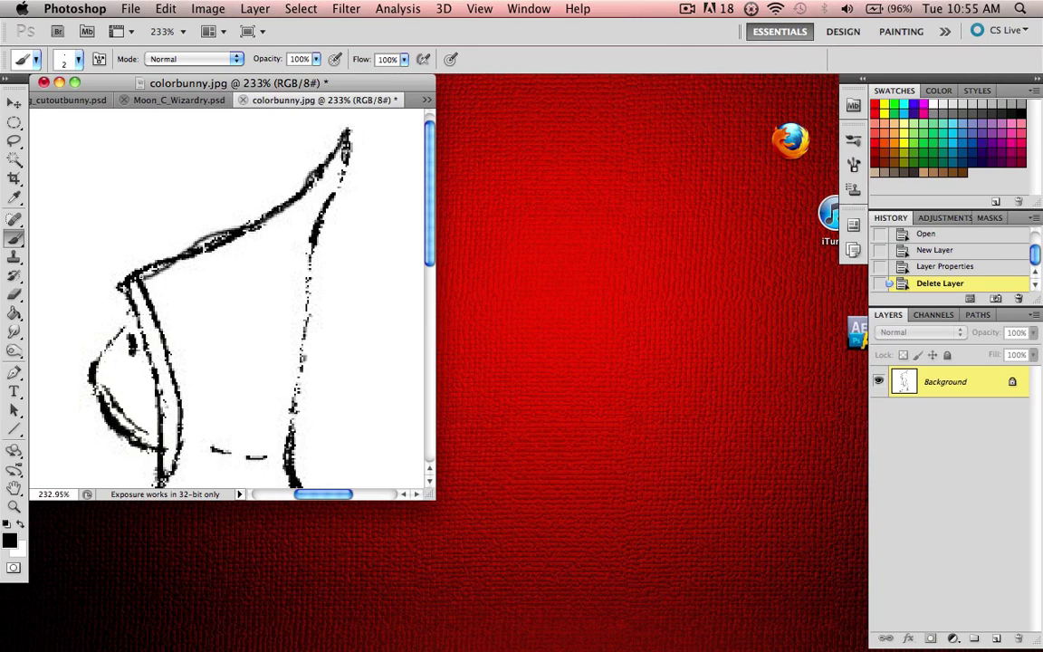
key("super+z")
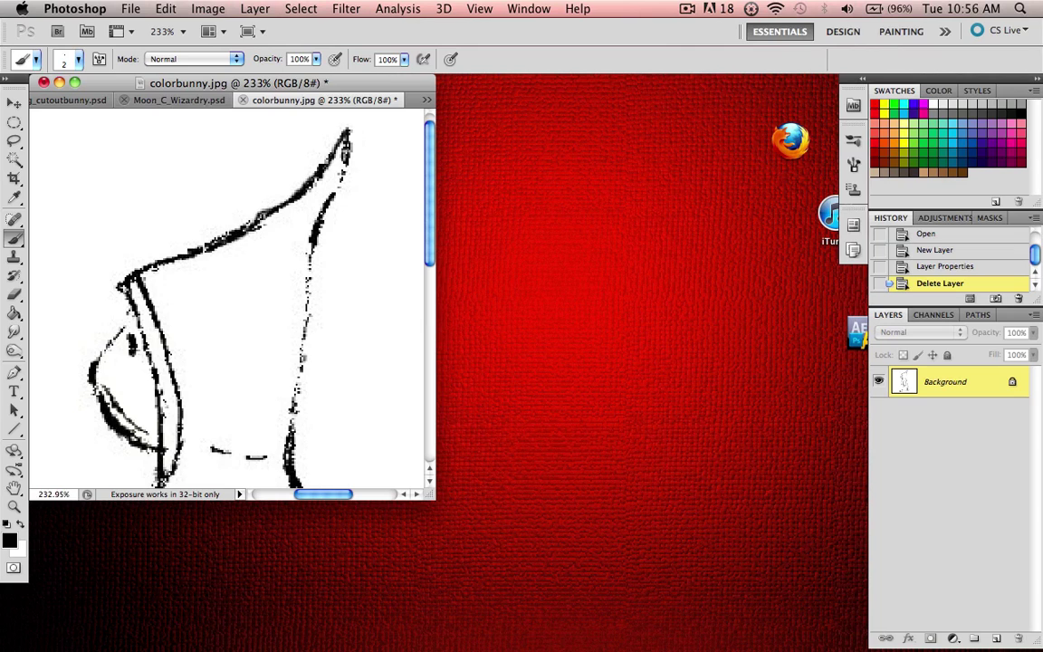
left_click(261, 215)
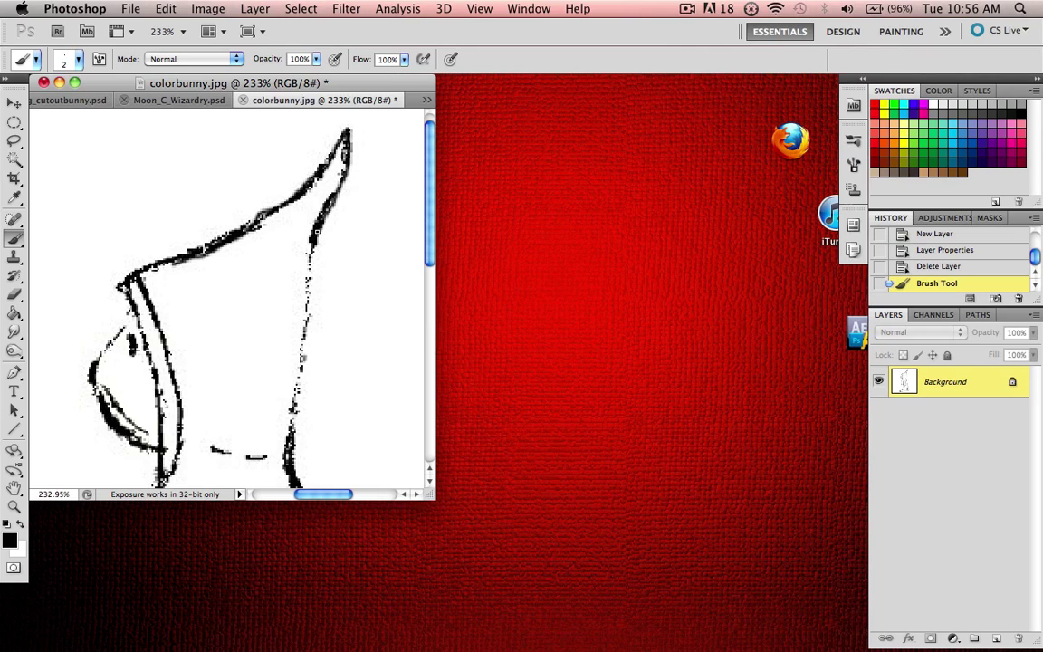
left_click_drag(317, 251, 305, 277)
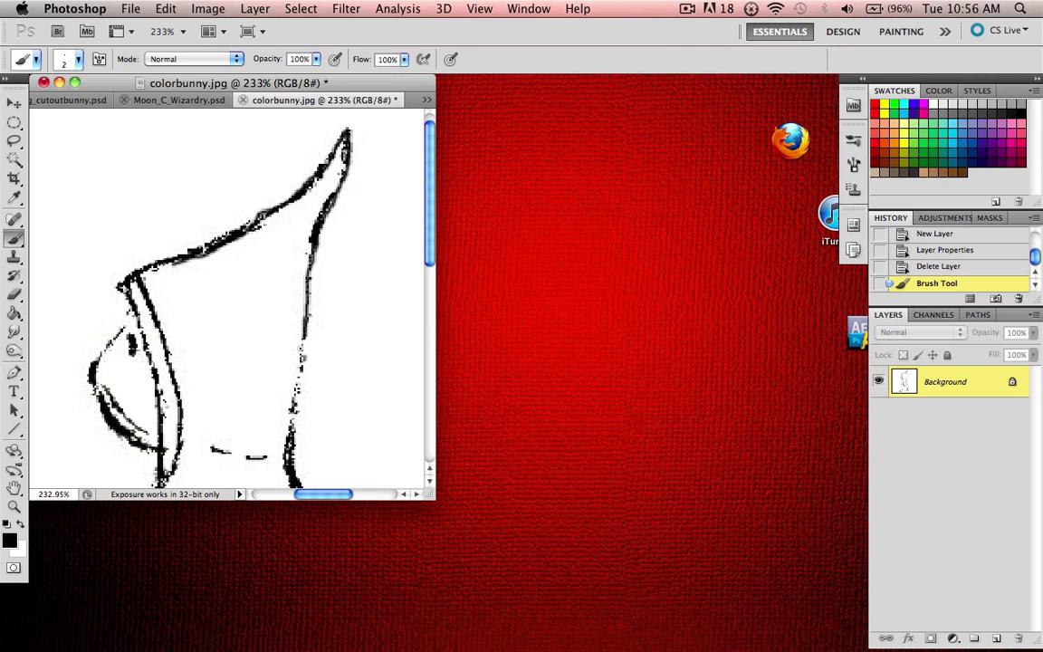
left_click_drag(305, 334, 296, 370)
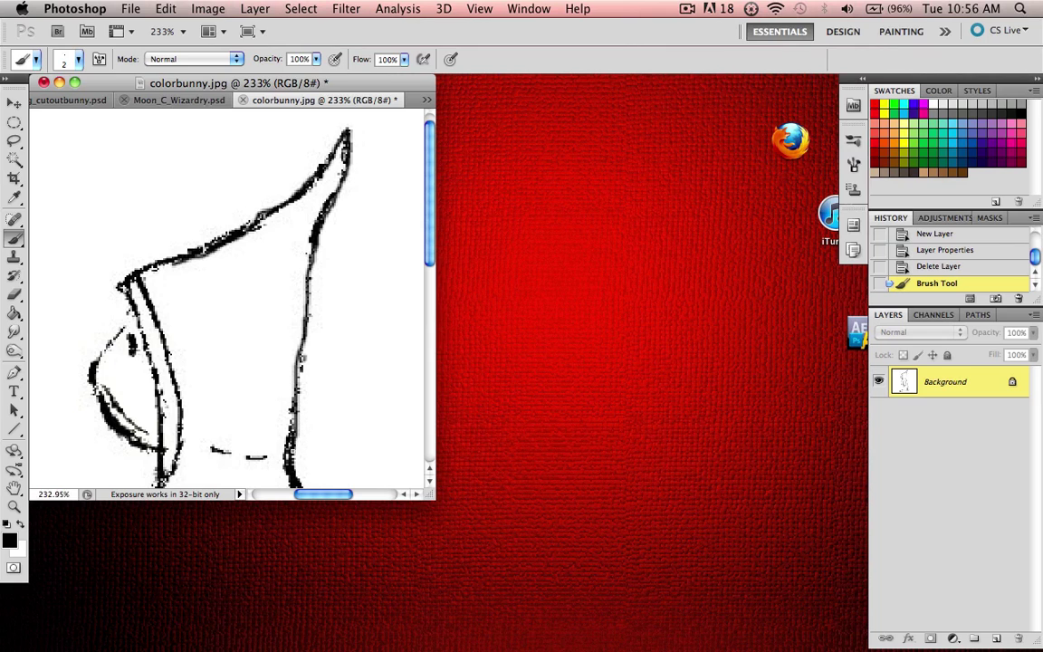
left_click(214, 448)
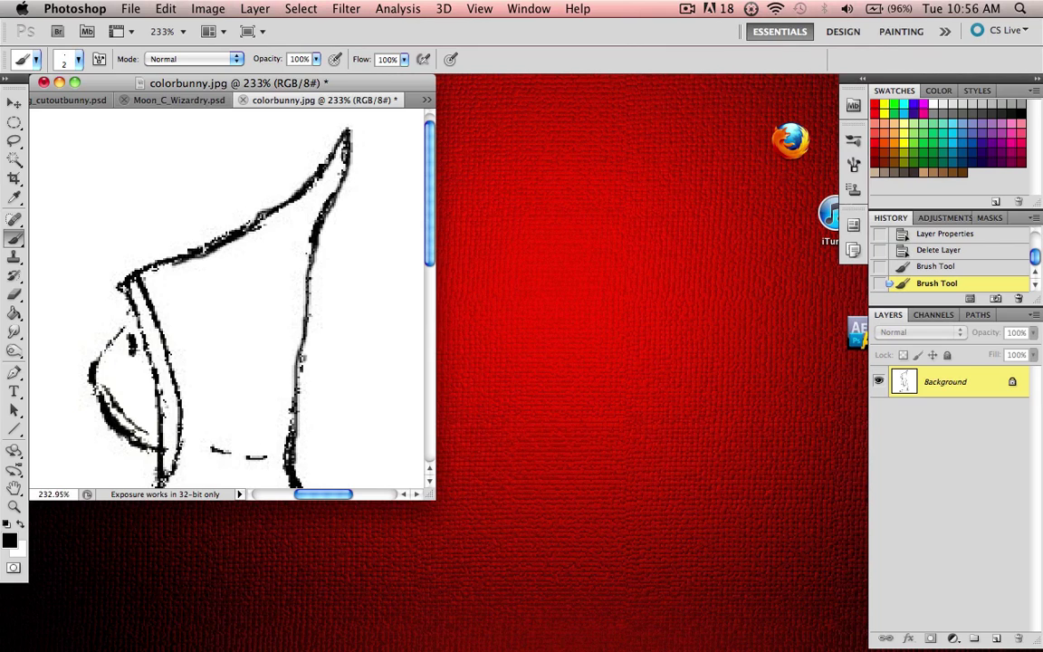
left_click_drag(231, 452, 277, 458)
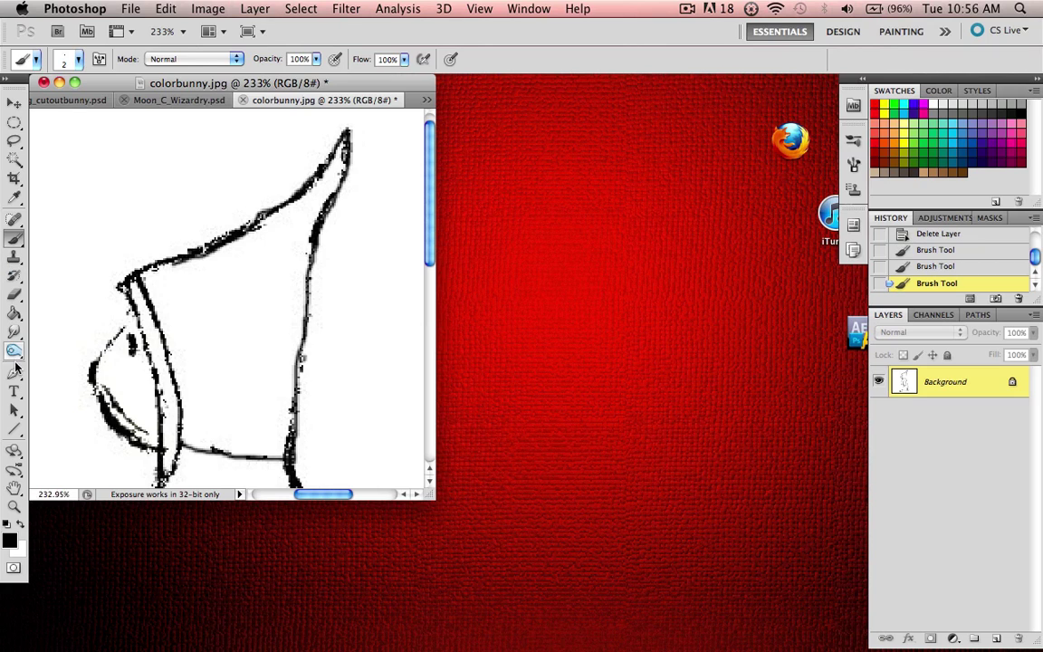
With the Paint Bucket, set the foreground colour to saturated blue 1e00ff
left_click(13, 312)
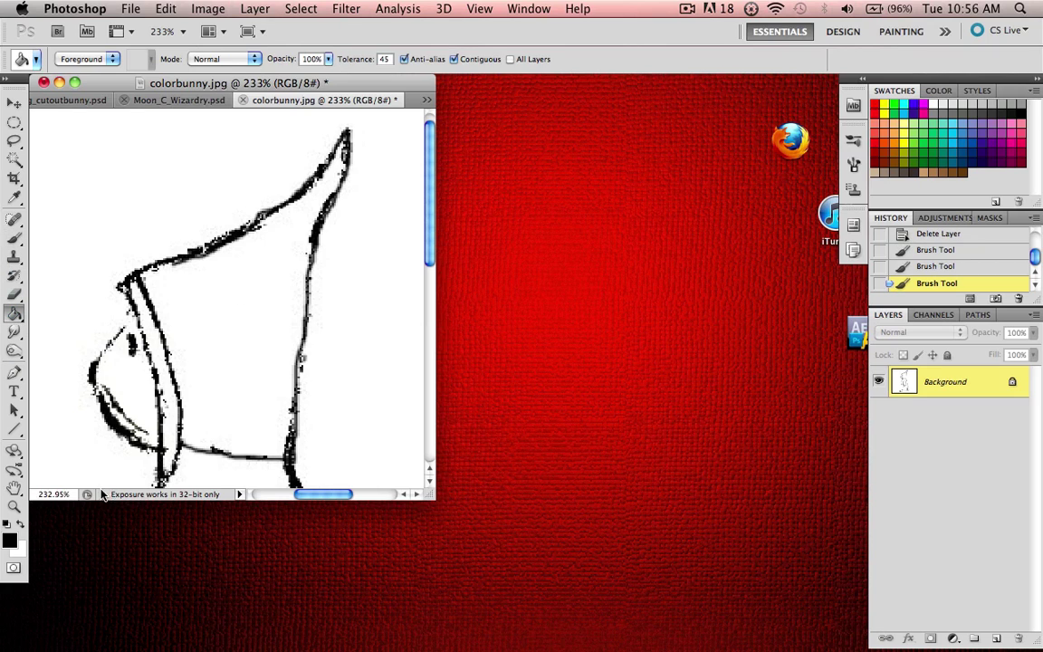
left_click(10, 538)
left_click(280, 412)
left_click_drag(280, 412, 513, 306)
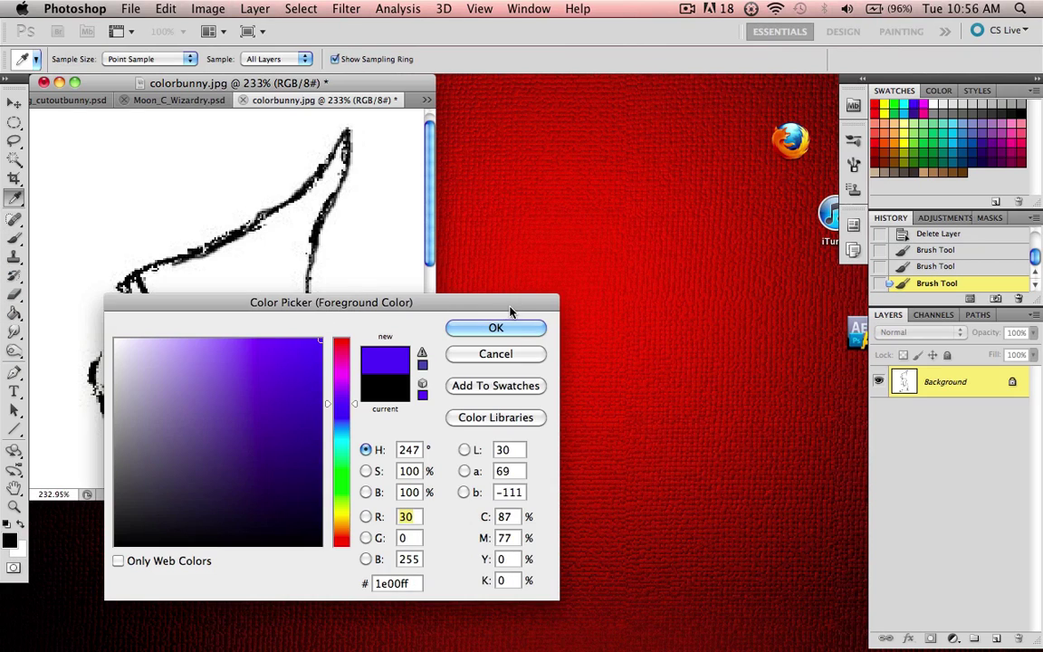
left_click(497, 328)
Test-fill the hood with blue, then undo the fill
left_click(258, 297)
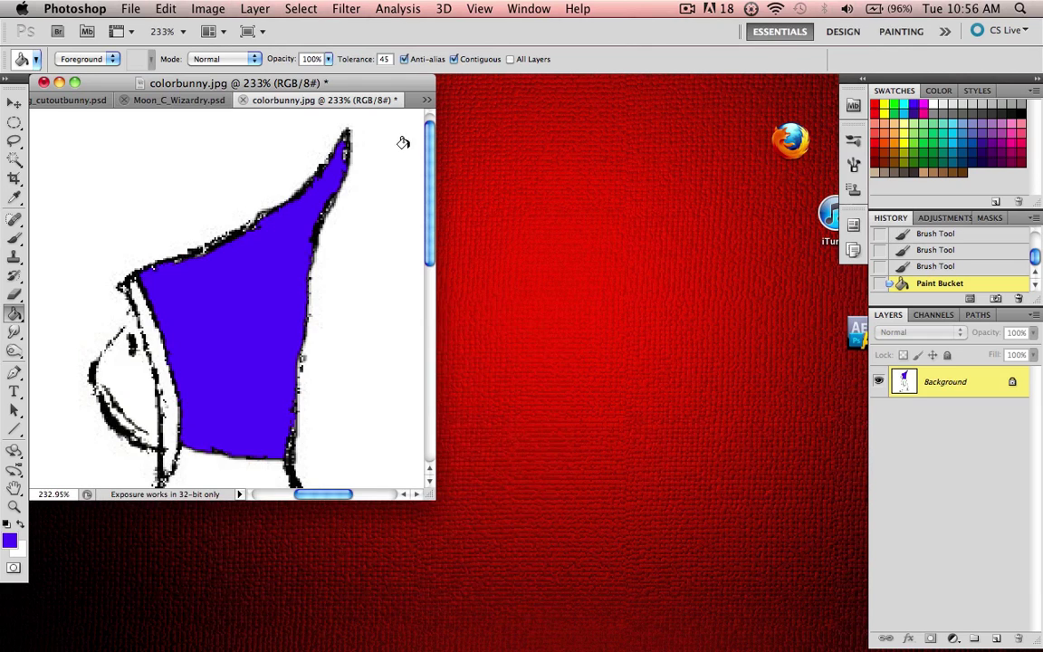
scroll(340, 272, "down", 5)
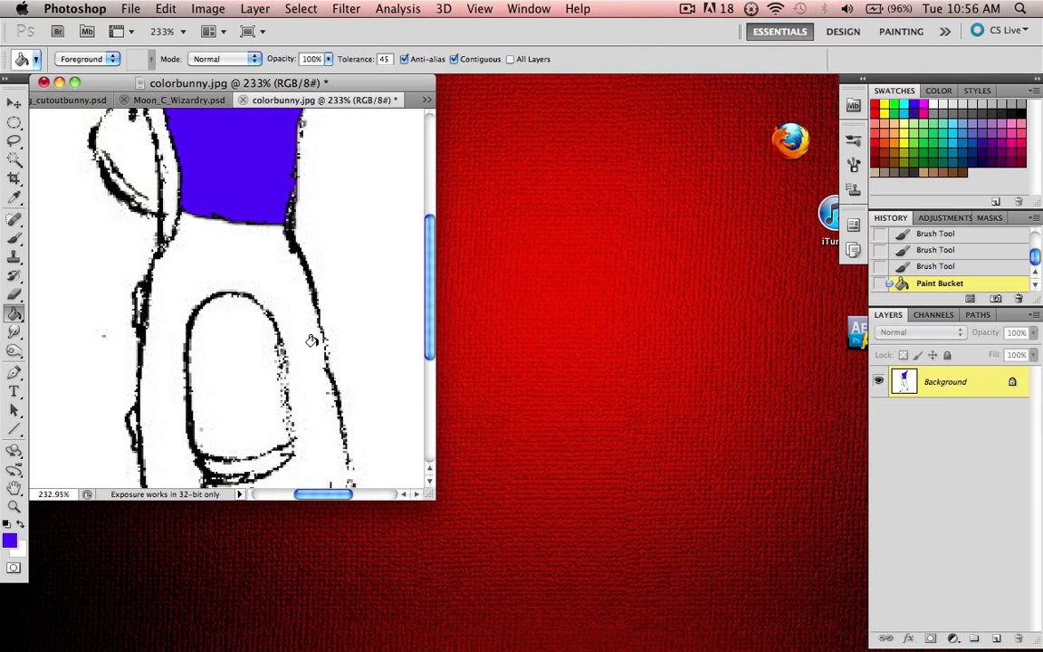
scroll(342, 175, "up", 1)
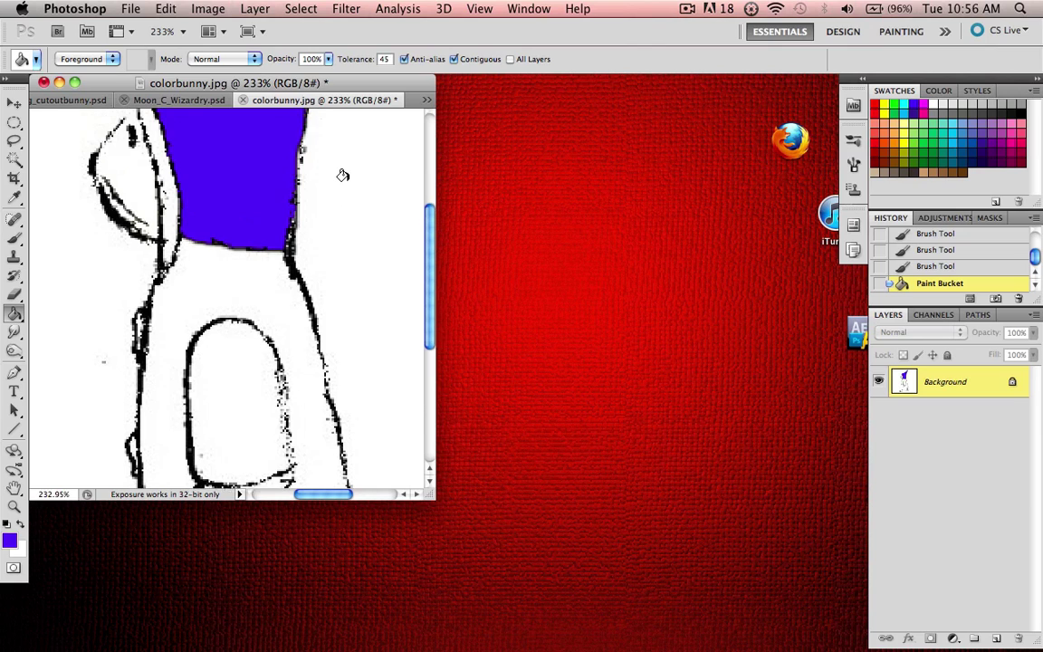
scroll(342, 175, "up", 3)
key("ctrl+z")
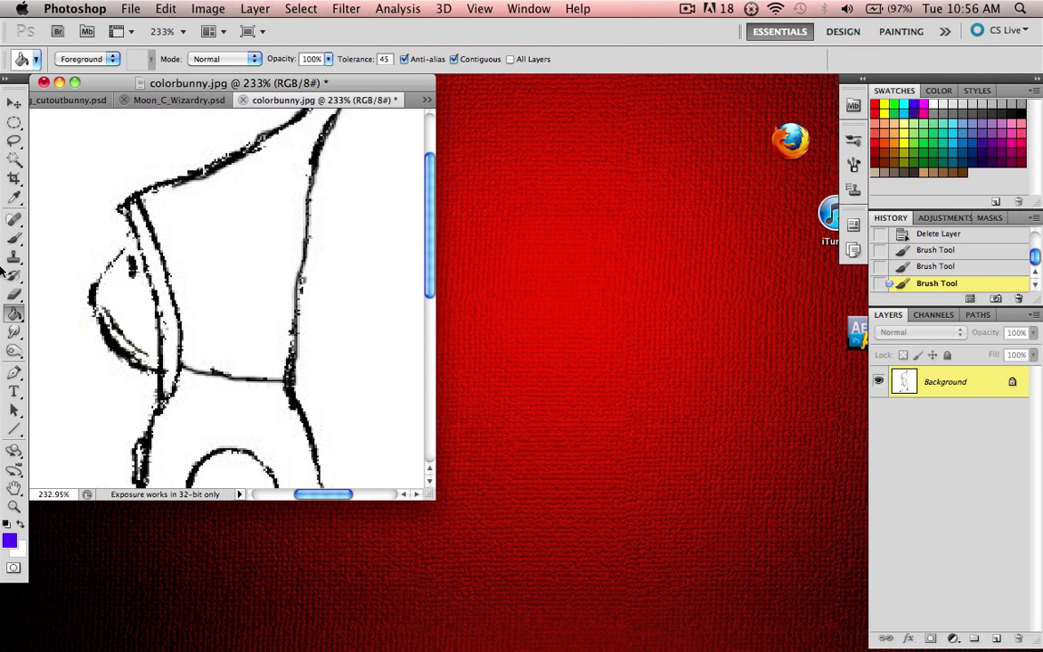
Enlarge the brush to 9 px, try blue strokes inside the hood, then undo them
left_click(13, 237)
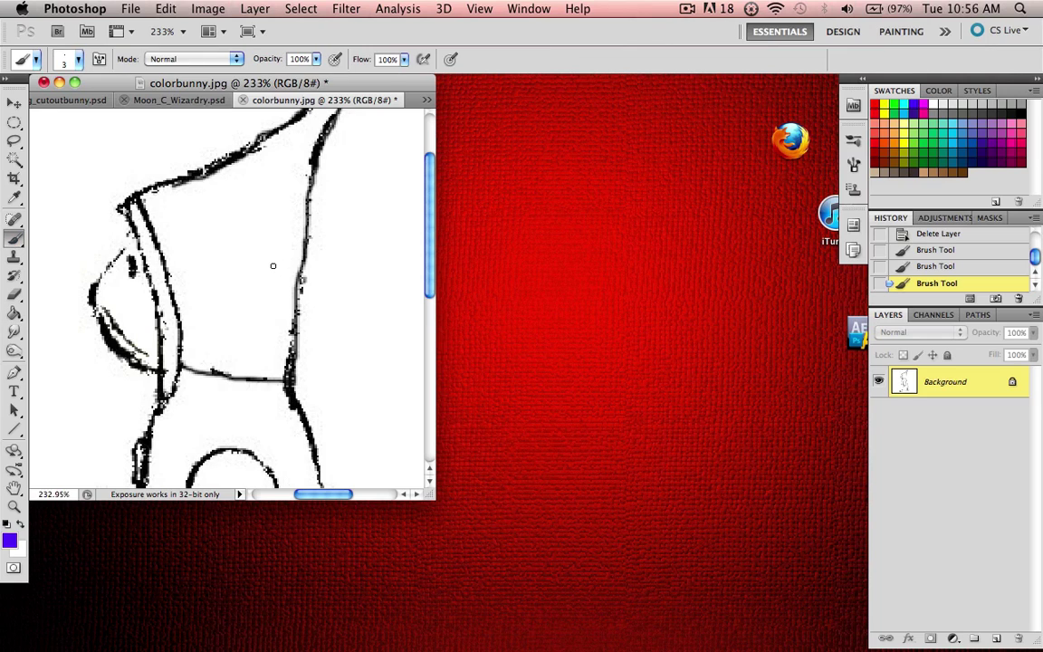
key("bracketright")
key("bracketright")
key("bracketright")
mouse_move(280, 213)
left_mouse_down()
mouse_move(296, 189)
mouse_move(270, 272)
mouse_move(279, 260)
mouse_move(284, 285)
mouse_move(300, 266)
mouse_move(274, 352)
mouse_move(278, 326)
mouse_move(242, 279)
mouse_move(270, 256)
left_mouse_up()
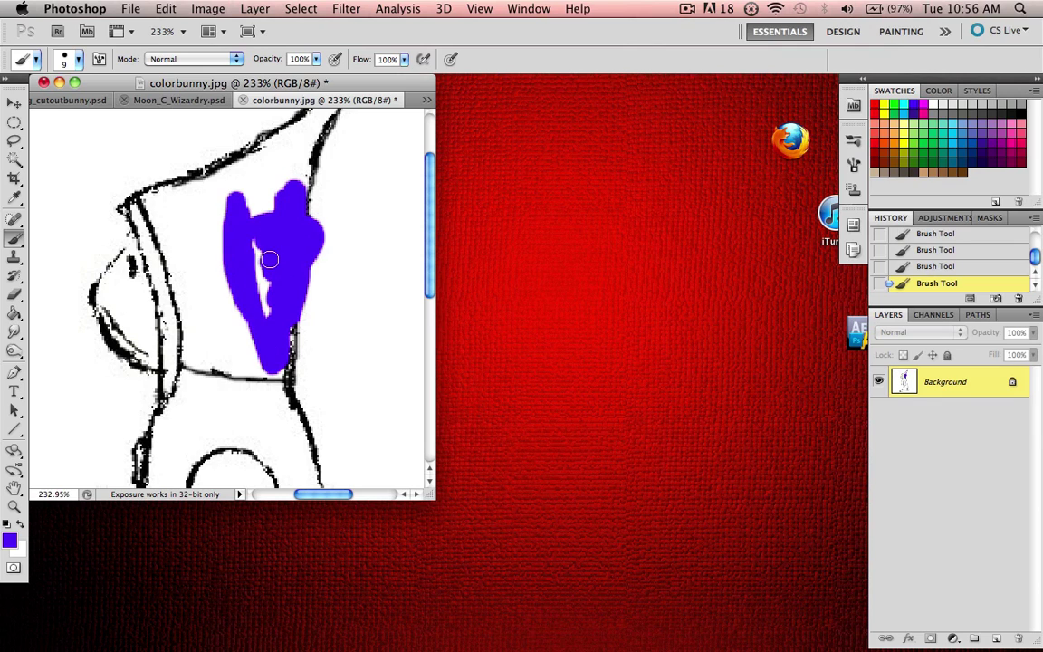
key("super+z")
scroll(289, 285, "up", 3)
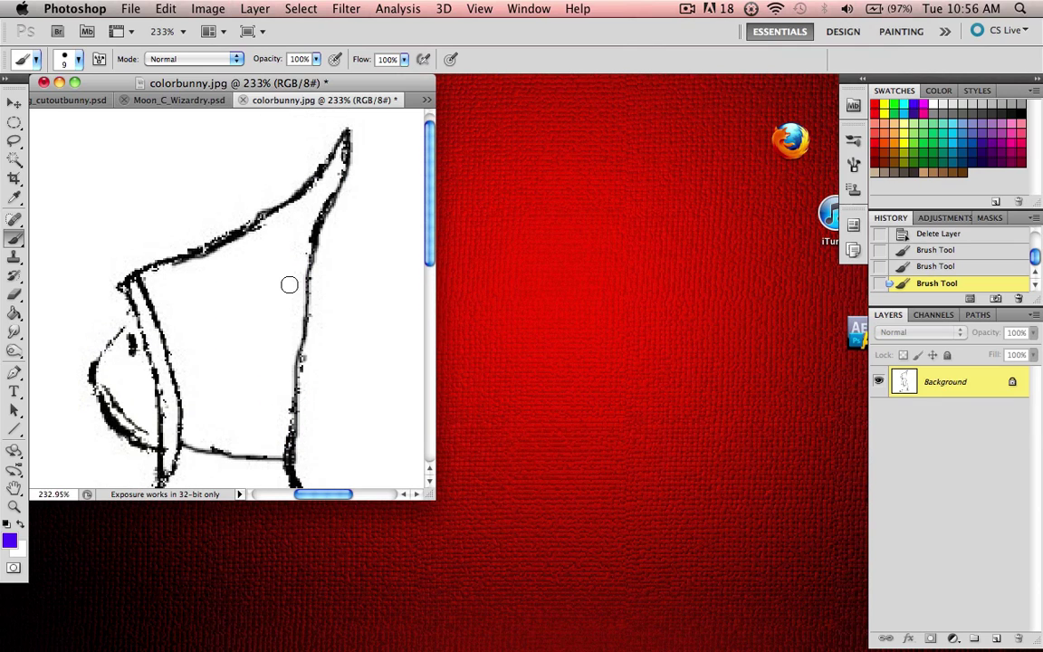
Fit the whole bunny on screen at 138% zoom, then pick the Move and Elliptical Marquee tools
key("super+0")
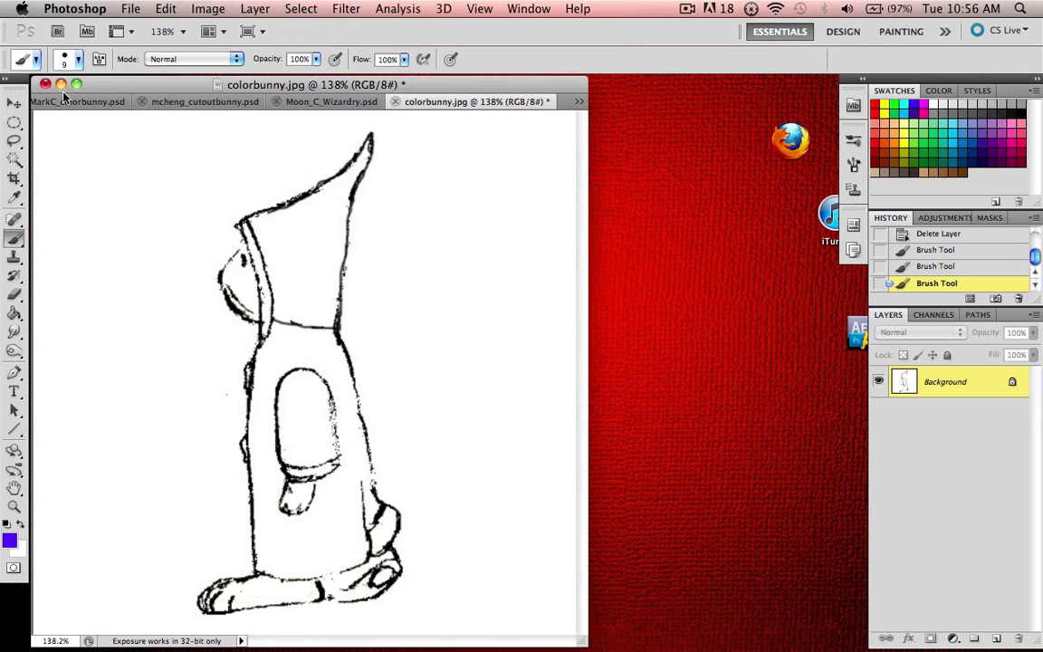
left_click(13, 102)
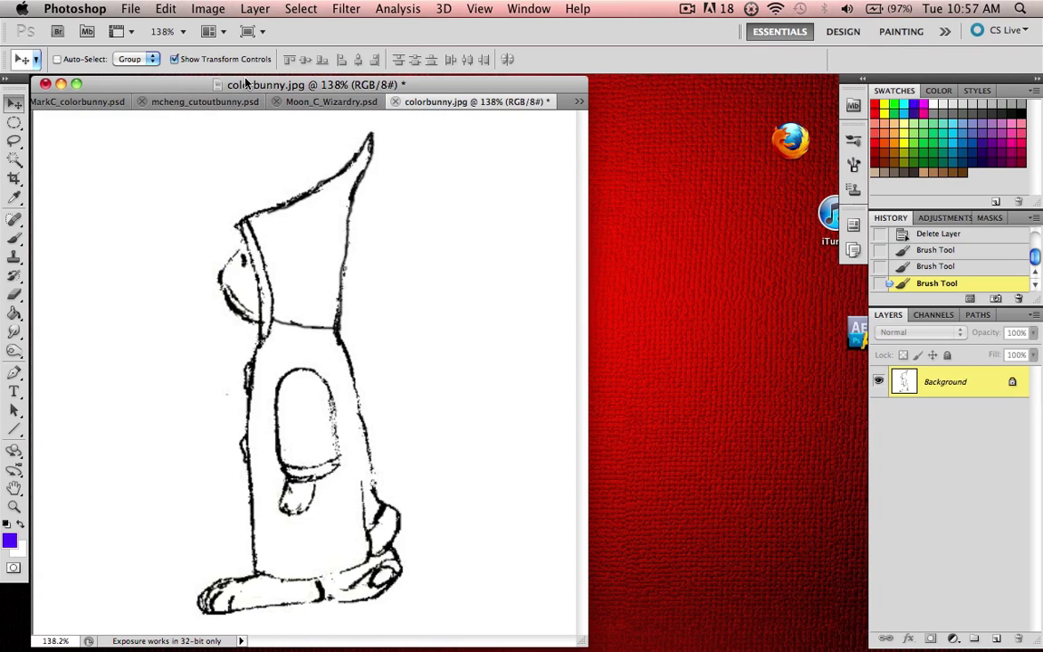
mouse_move(247, 85)
left_mouse_down()
mouse_move(215, 56)
mouse_move(244, 83)
left_mouse_up()
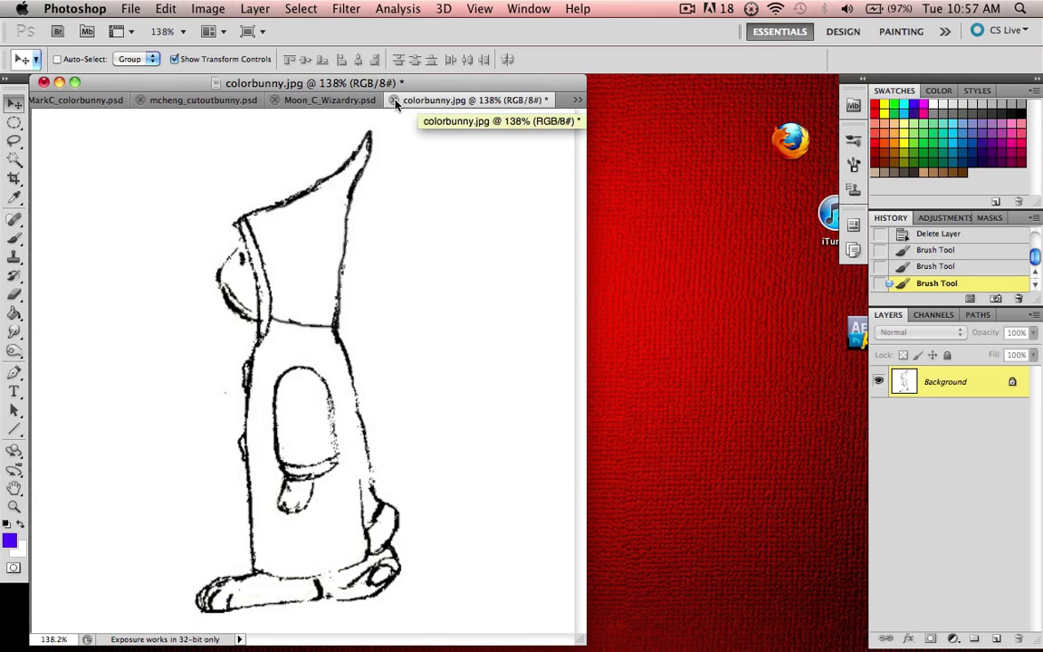
left_click_drag(410, 102, 357, 84)
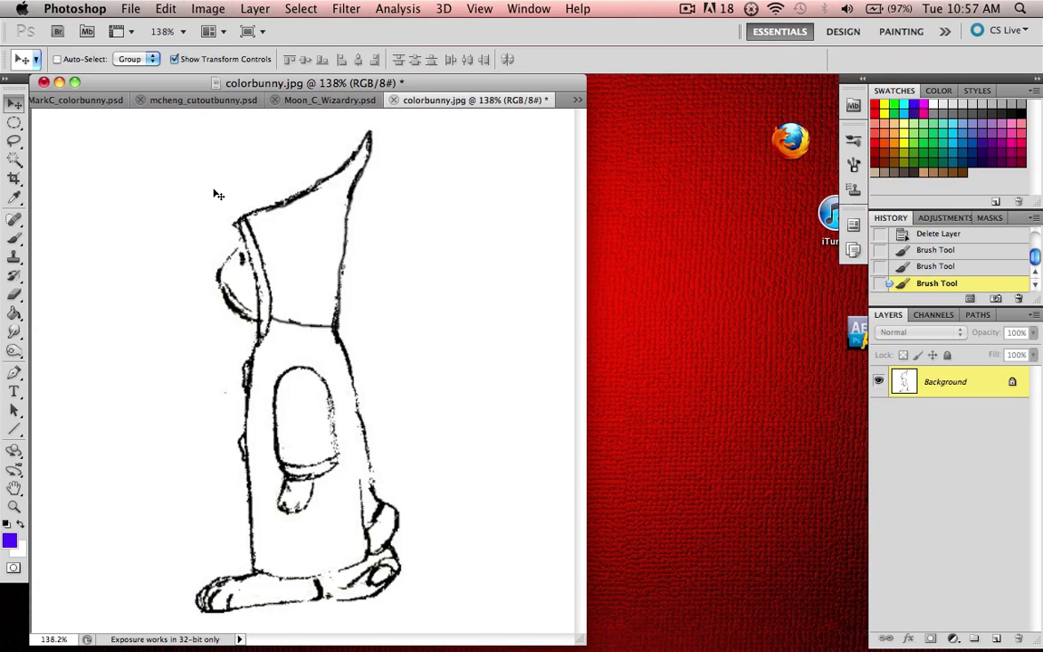
left_click(16, 127)
Switch from the mcheng_cutoutbunny.psd tab to the red-hooded MarkC_colorbunny.psd example
left_click(210, 100)
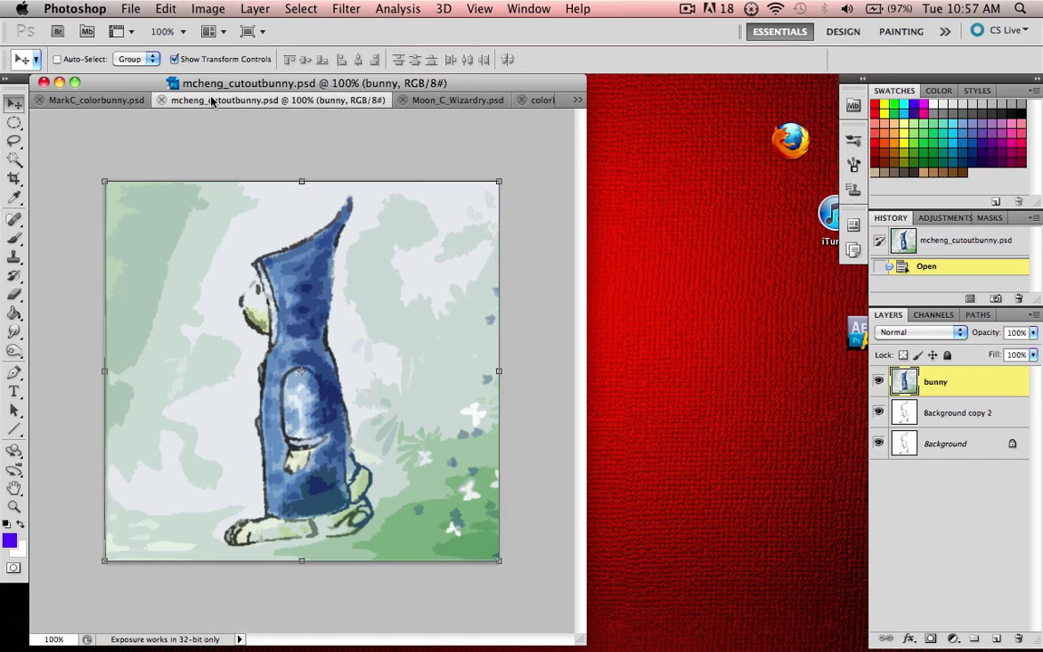
left_click(88, 94)
left_click(850, 468)
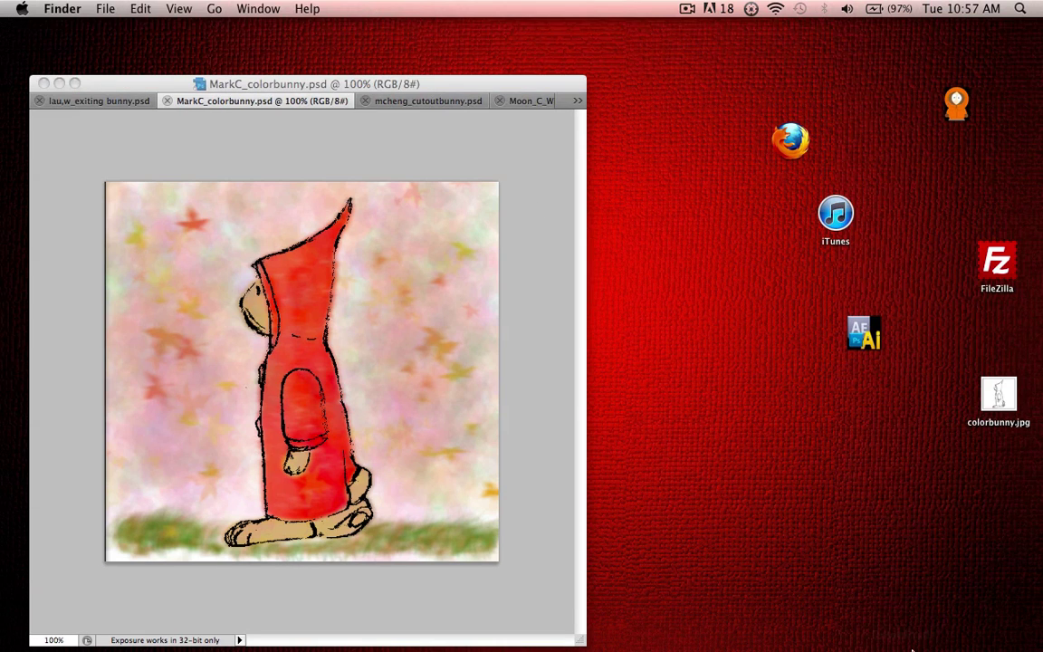
left_click(403, 83)
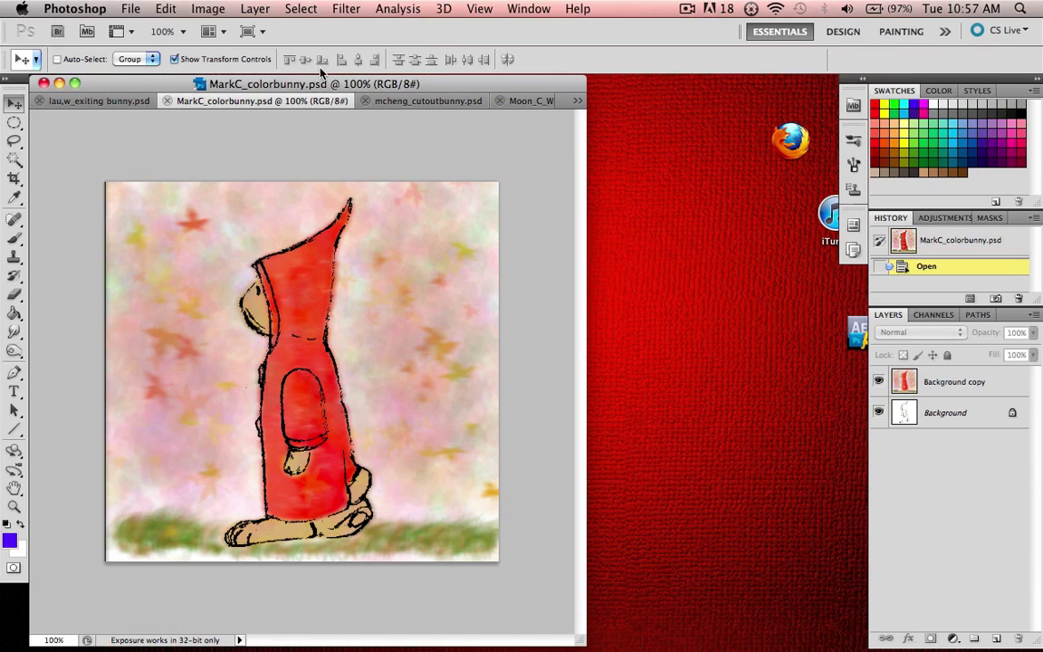